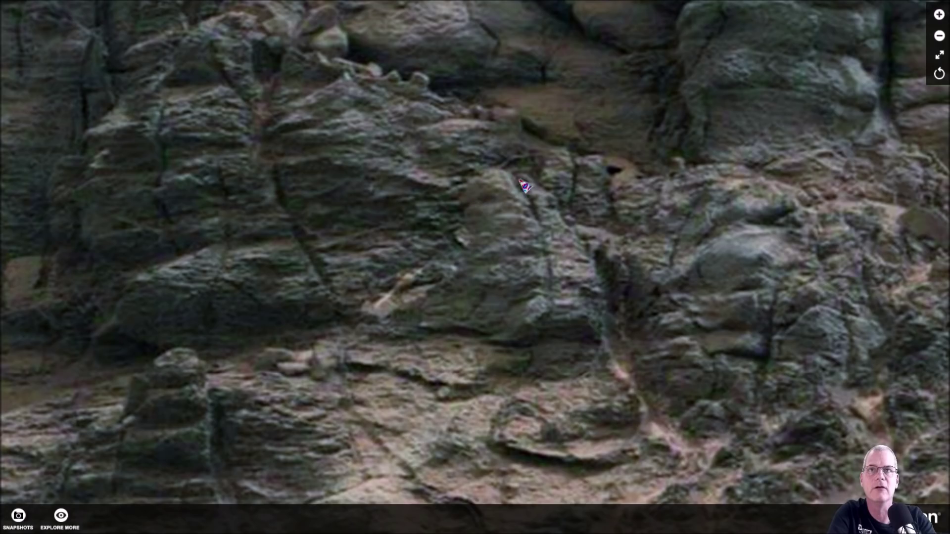
- Inspect the cliff and pale rock slab in the Mars panorama, leave full screen and switch to Hyroglyphs.png in Photoshop
scroll(513, 254, "down", 1)
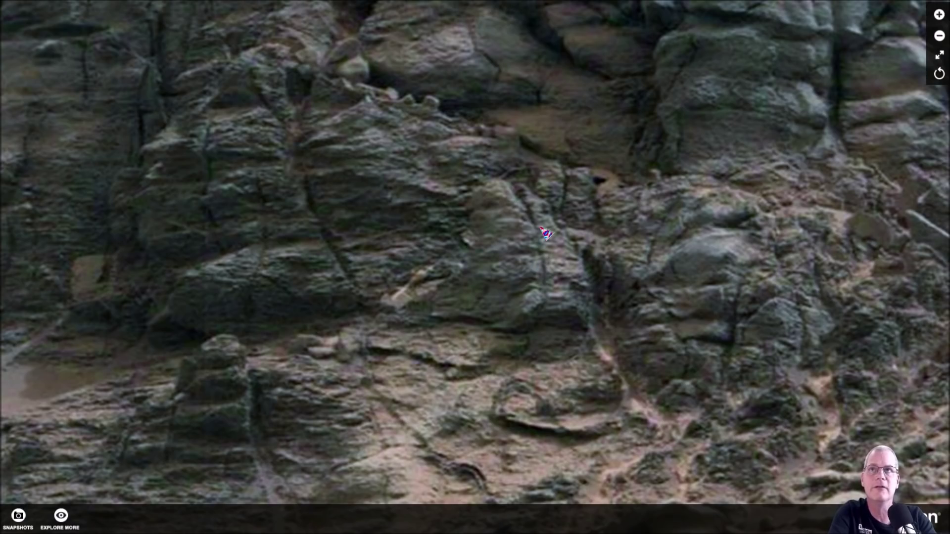
scroll(519, 213, "up", 1)
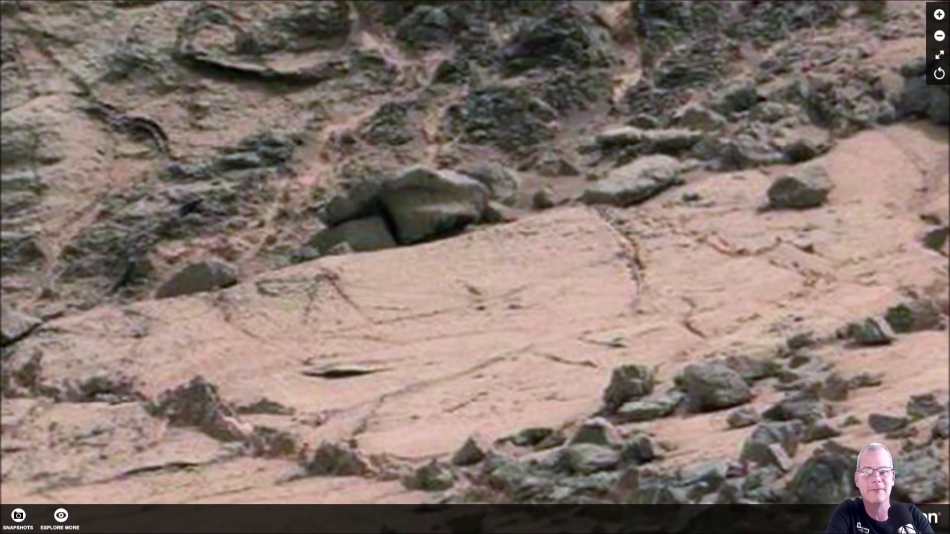
left_click(939, 55)
left_click(472, 522)
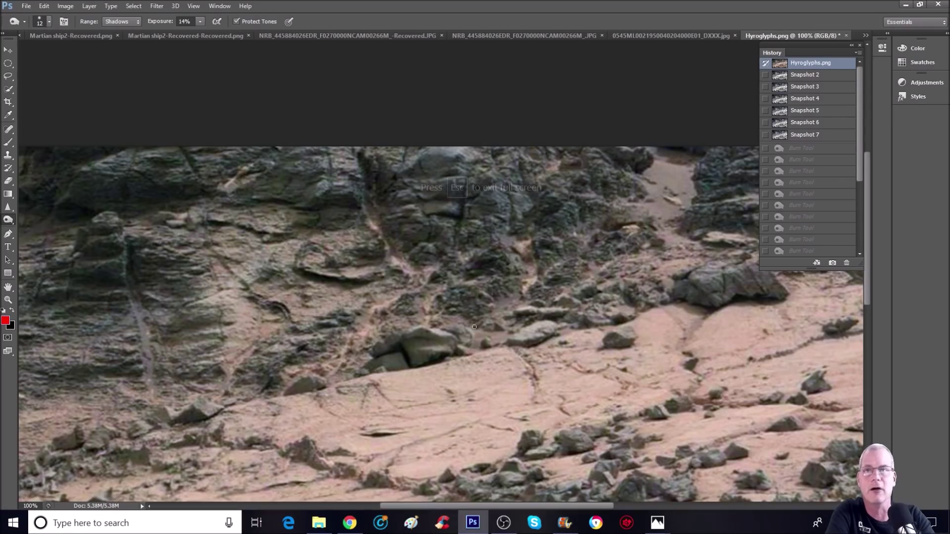
- Trace the triangle and the long base line running right beneath it in red with the Brush tool on the pale slab
left_click(8, 300)
scroll(460, 348, "down", 1)
scroll(460, 348, "down", 2)
scroll(460, 348, "up", 3)
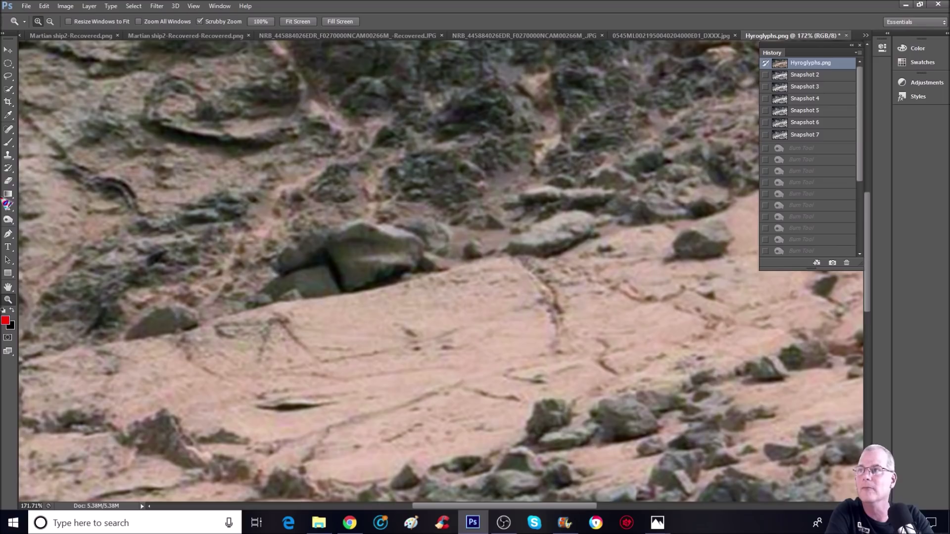
left_click(8, 142)
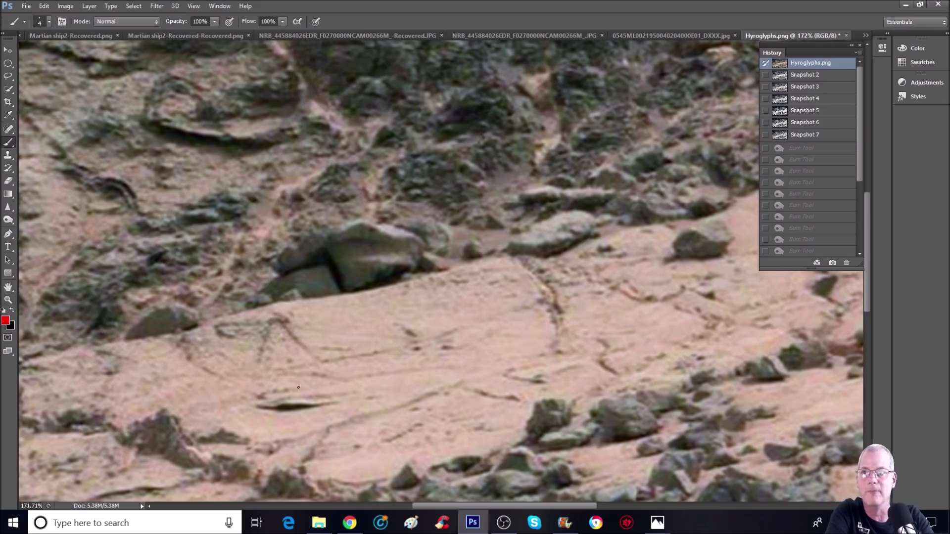
mouse_move(254, 367)
left_mouse_down()
mouse_move(273, 321)
mouse_move(315, 358)
left_mouse_up()
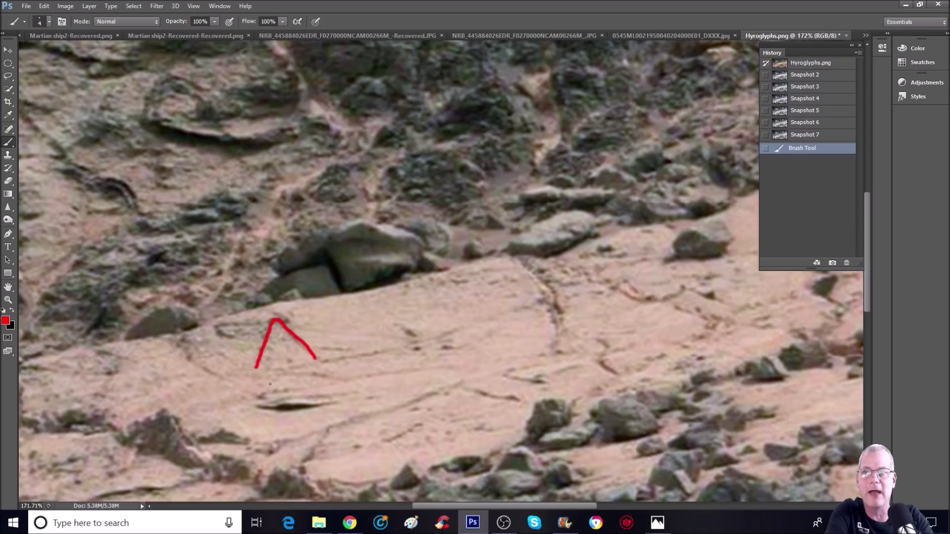
left_click_drag(231, 369, 317, 363)
mouse_move(228, 369)
left_mouse_down()
mouse_move(344, 381)
mouse_move(474, 366)
left_mouse_up()
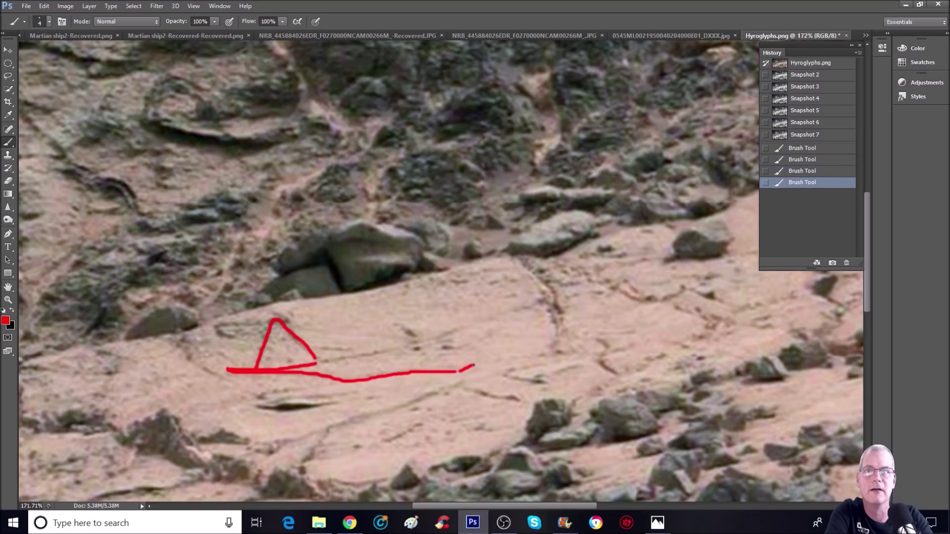
- Brush red outlines extending from both sides of the triangle, plus the long, open-ended rounded bar further right on the slab
mouse_move(216, 326)
left_mouse_down()
mouse_move(265, 320)
mouse_move(218, 328)
mouse_move(261, 340)
mouse_move(318, 325)
mouse_move(401, 337)
left_mouse_up()
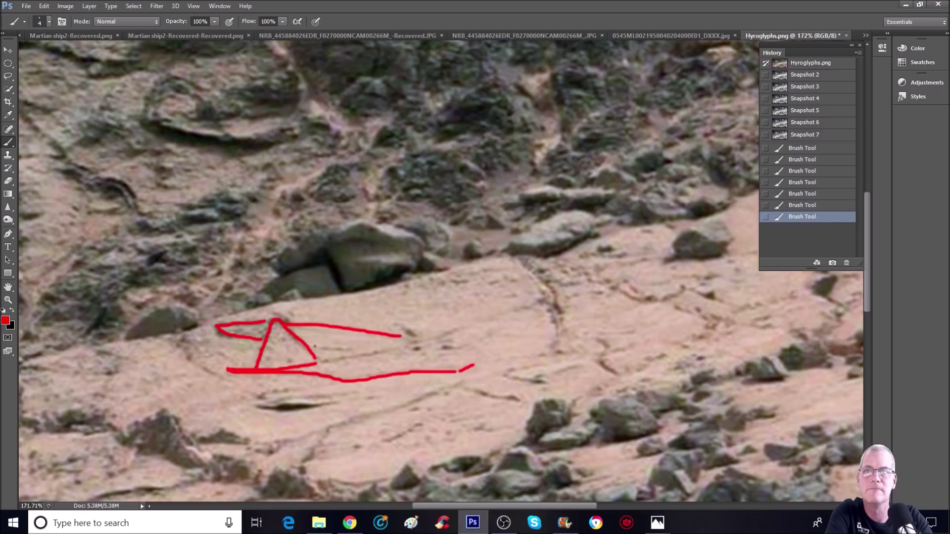
mouse_move(310, 346)
left_mouse_down()
mouse_move(361, 351)
mouse_move(352, 360)
mouse_move(401, 346)
left_mouse_up()
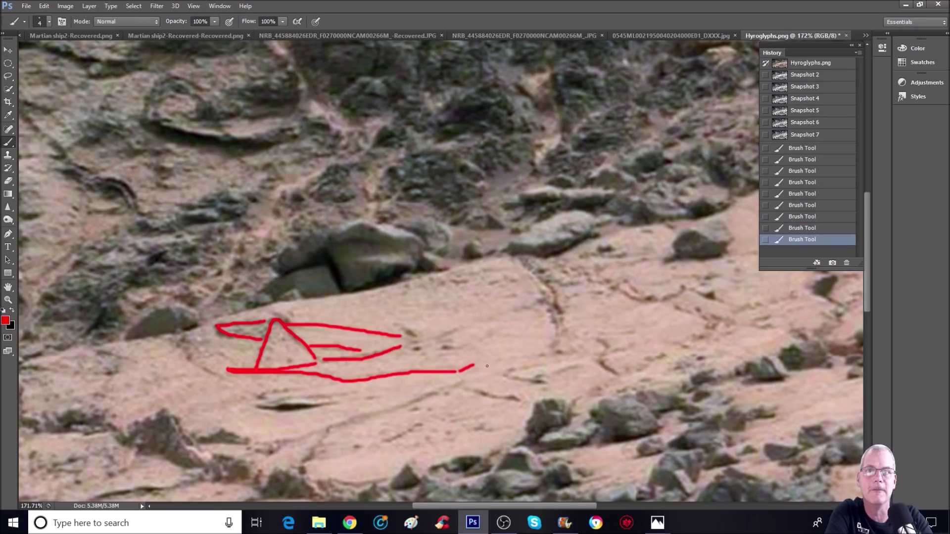
mouse_move(494, 337)
left_mouse_down()
mouse_move(473, 353)
mouse_move(491, 355)
mouse_move(619, 349)
left_mouse_up()
mouse_move(497, 336)
left_mouse_down()
mouse_move(632, 335)
mouse_move(626, 347)
left_mouse_up()
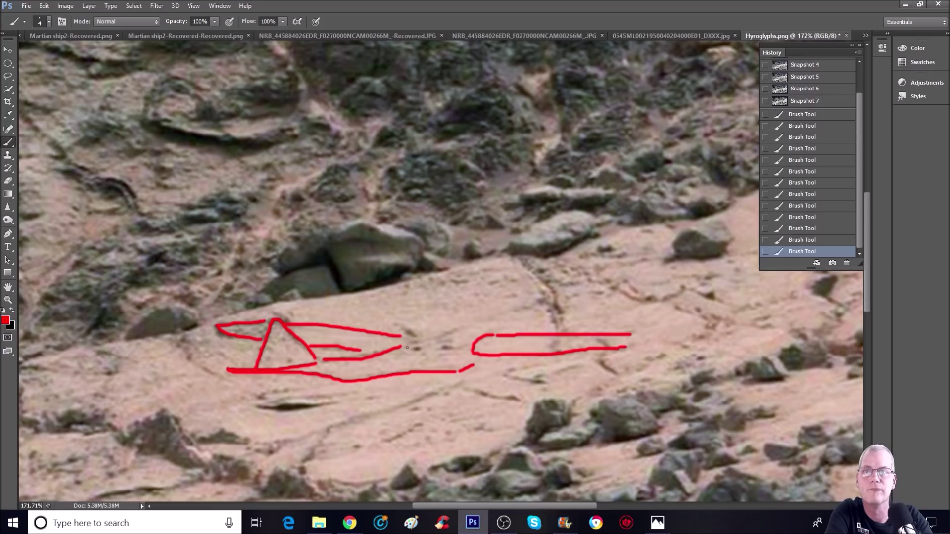
- Trace the small markings between the triangle shape and the long bar in red, including the pointed tip above the bar
mouse_move(403, 350)
left_mouse_down()
mouse_move(424, 368)
mouse_move(413, 342)
mouse_move(482, 326)
left_mouse_up()
left_click_drag(431, 362, 470, 348)
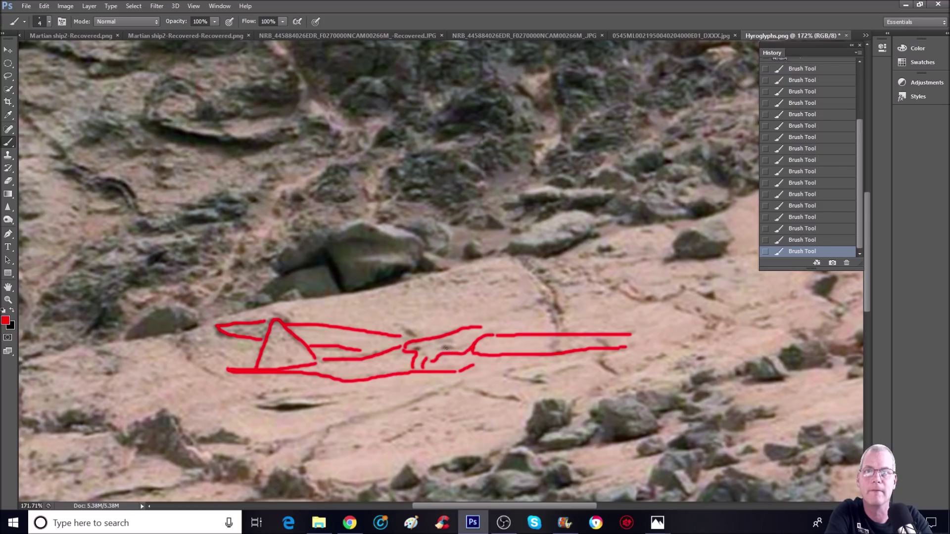
left_click_drag(434, 351, 454, 342)
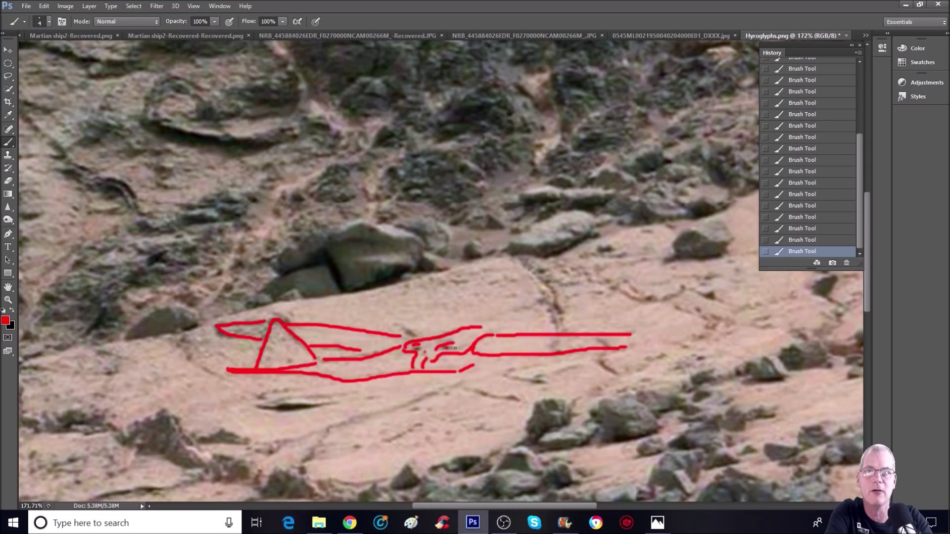
left_click_drag(463, 346, 468, 343)
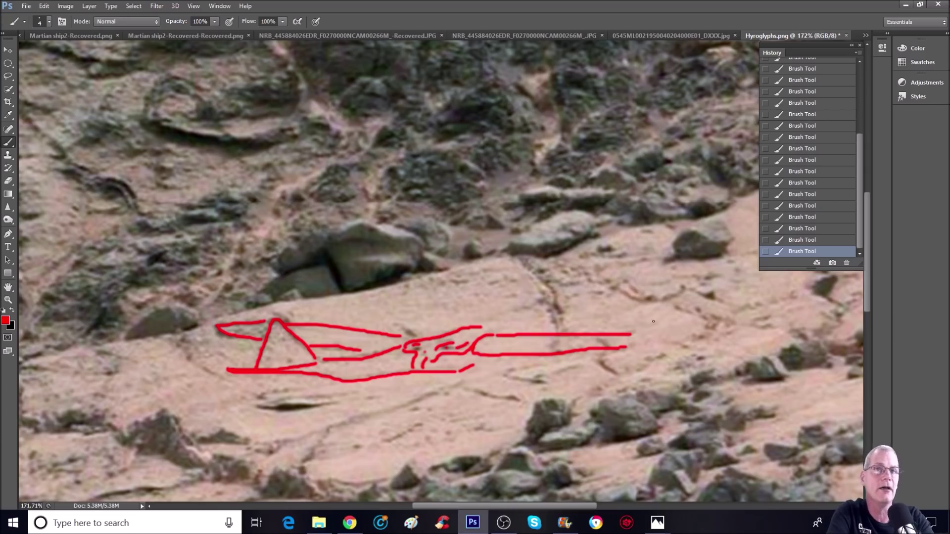
mouse_move(493, 322)
left_mouse_down()
mouse_move(504, 320)
mouse_move(499, 331)
left_mouse_up()
left_click_drag(360, 350, 370, 352)
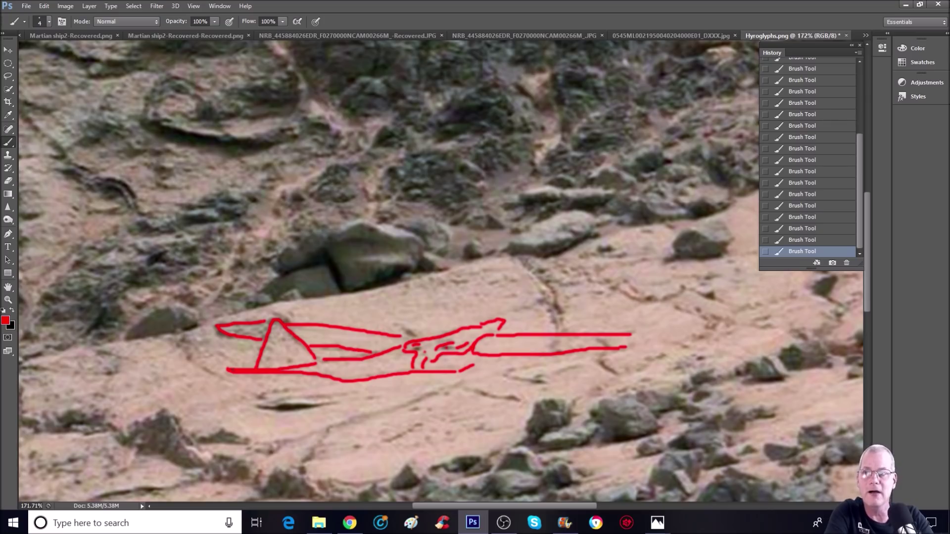
- Outline the narrow slanted shape at the drawing's left end in red and join the base line to the long bar
mouse_move(212, 340)
left_mouse_down()
mouse_move(184, 348)
mouse_move(181, 382)
mouse_move(210, 410)
mouse_move(271, 420)
mouse_move(289, 404)
mouse_move(278, 384)
left_mouse_up()
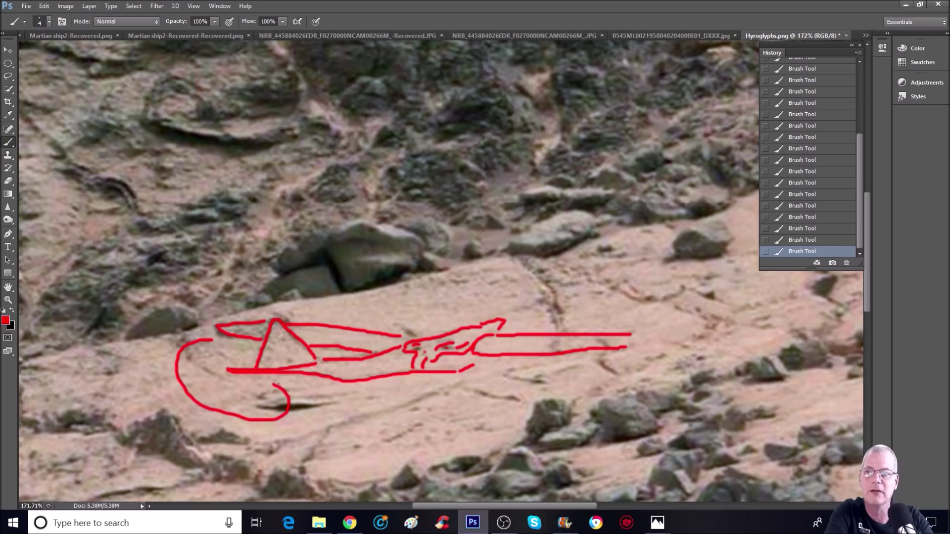
left_click(806, 241)
mouse_move(185, 360)
left_mouse_down()
mouse_move(229, 354)
mouse_move(237, 367)
mouse_move(201, 371)
mouse_move(257, 400)
mouse_move(270, 392)
left_mouse_up()
left_click_drag(185, 357, 218, 353)
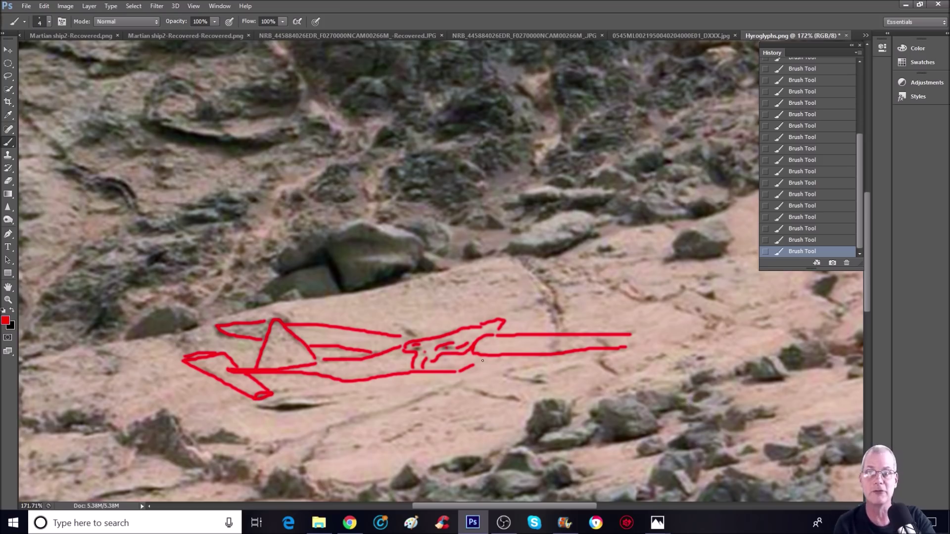
left_click_drag(485, 358, 472, 367)
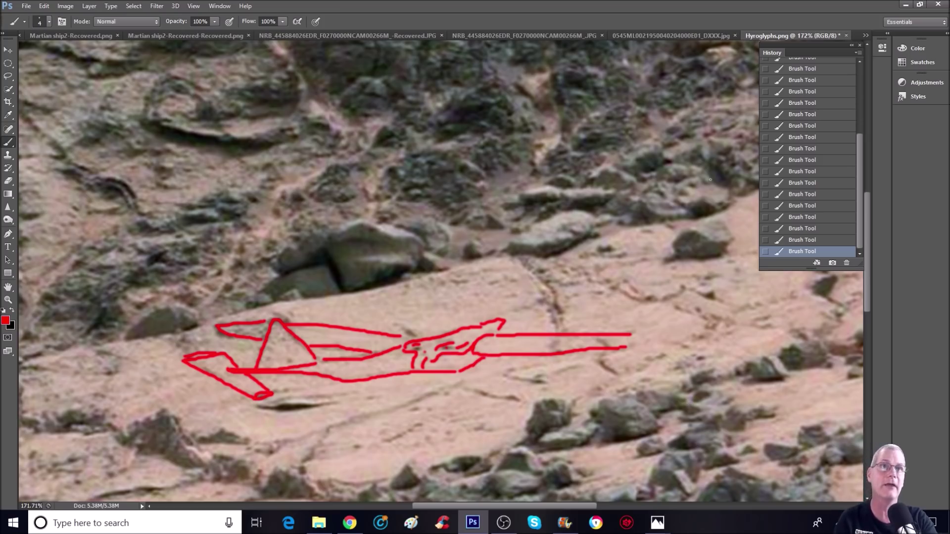
- Compare Snapshots 5, 6 and 7 of the image without the red tracing and leave Snapshot 7 active
scroll(775, 167, "up", 1)
scroll(776, 167, "up", 3)
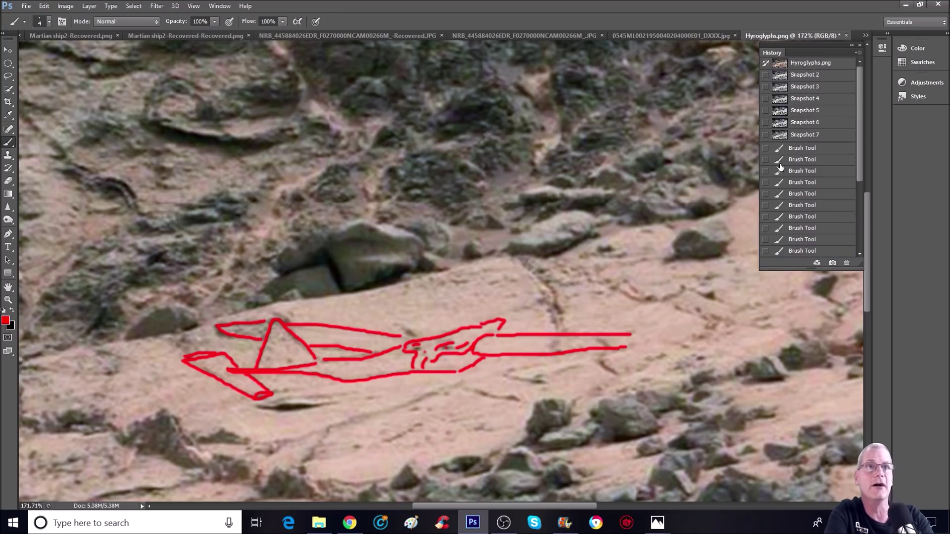
left_click(818, 135)
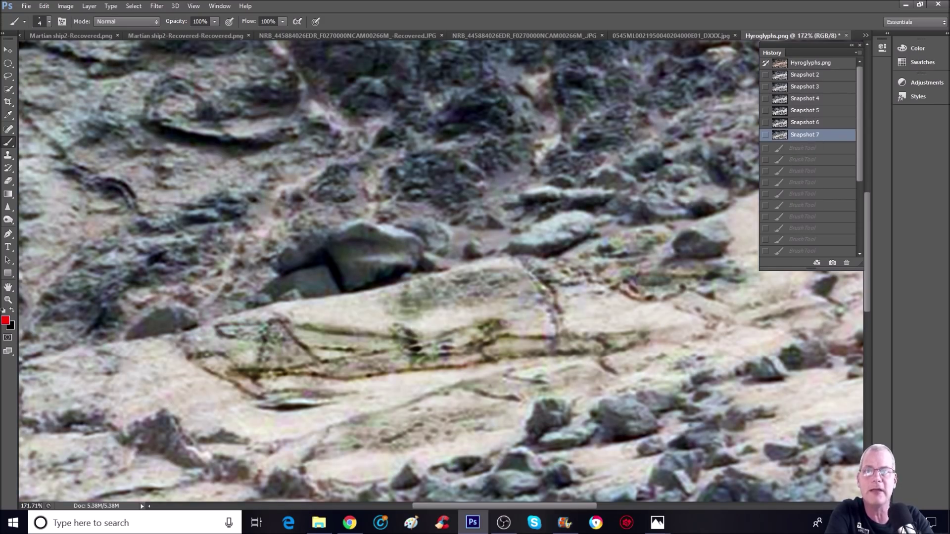
left_click(806, 111)
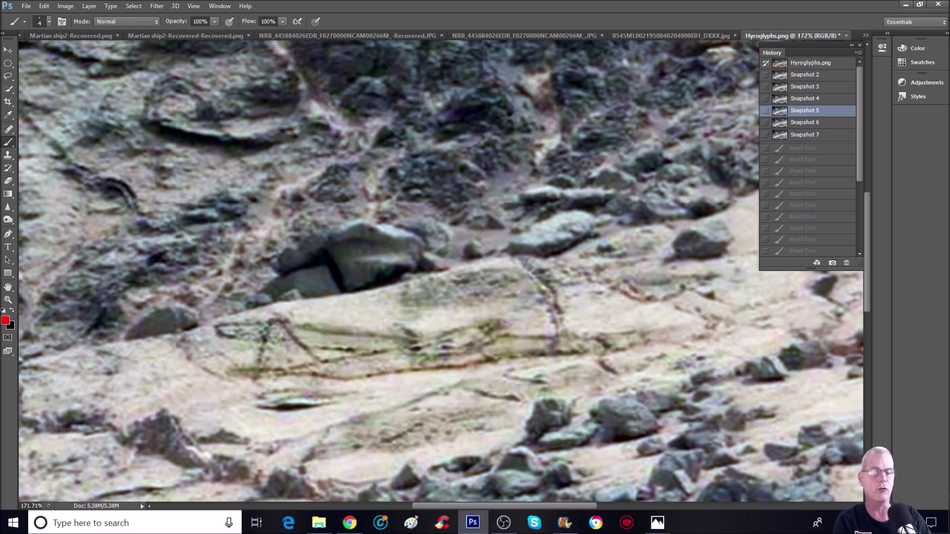
key("ctrl+shift+z")
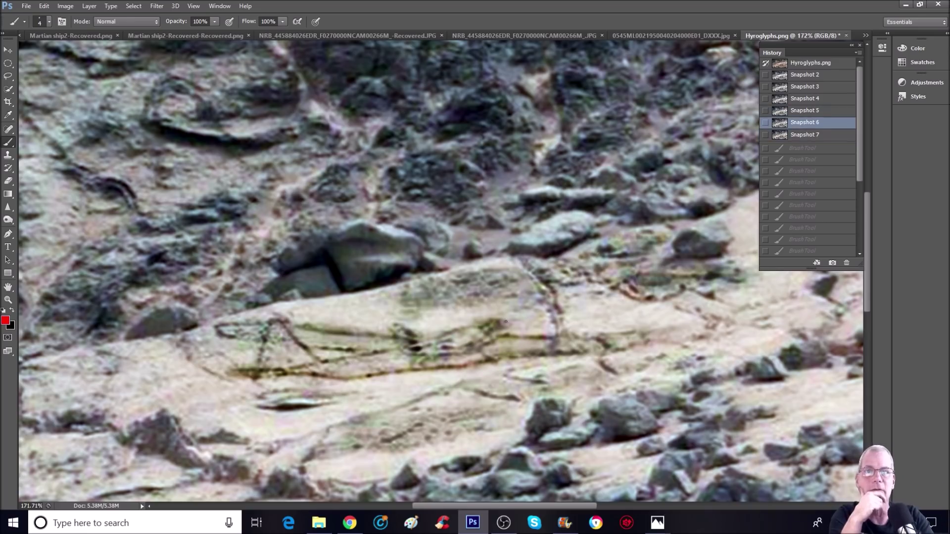
left_click(822, 137)
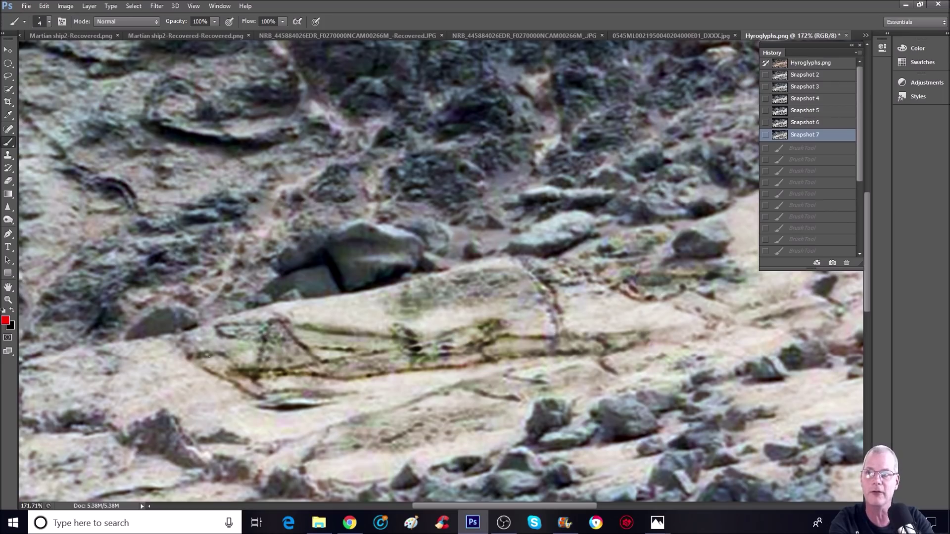
- View NASA's Airplane Parts and Function diagram in Chrome for comparison and return to Photoshop
left_click(350, 523)
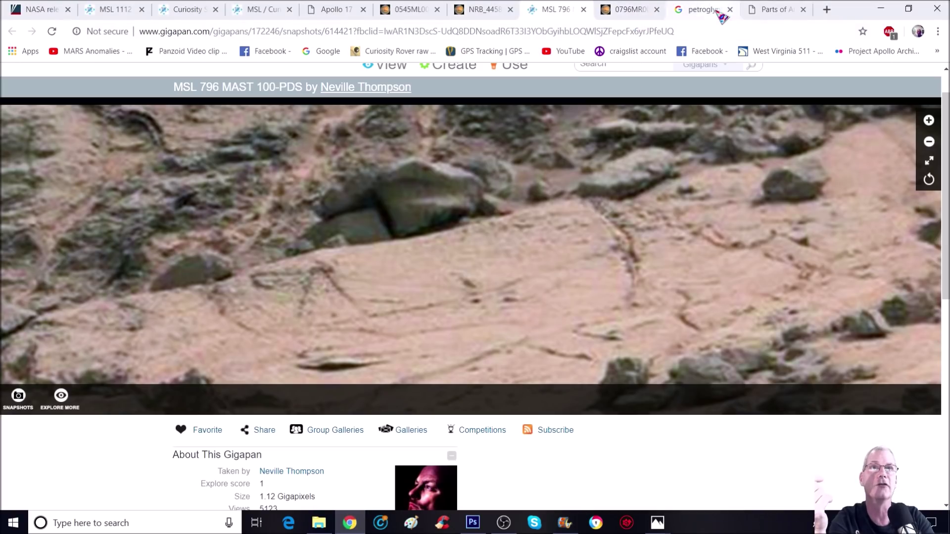
left_click(779, 10)
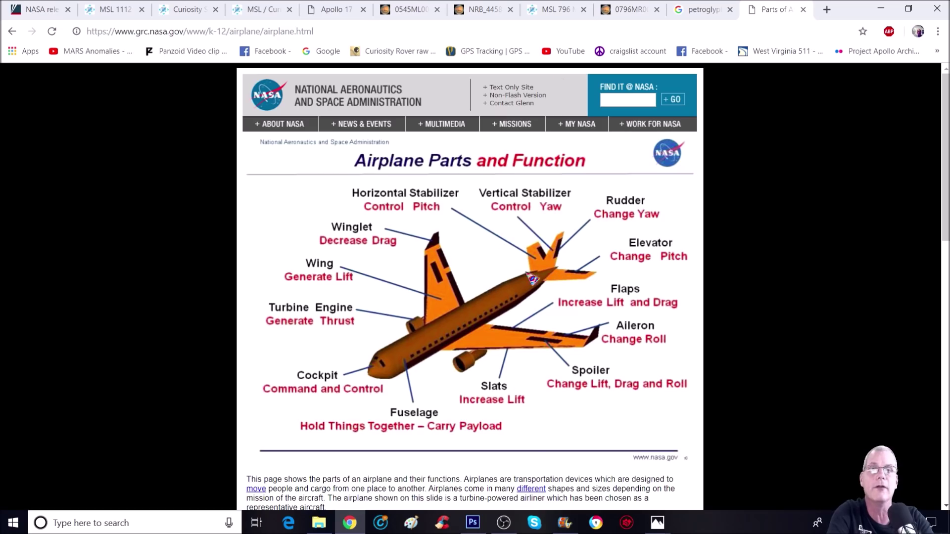
left_click(473, 523)
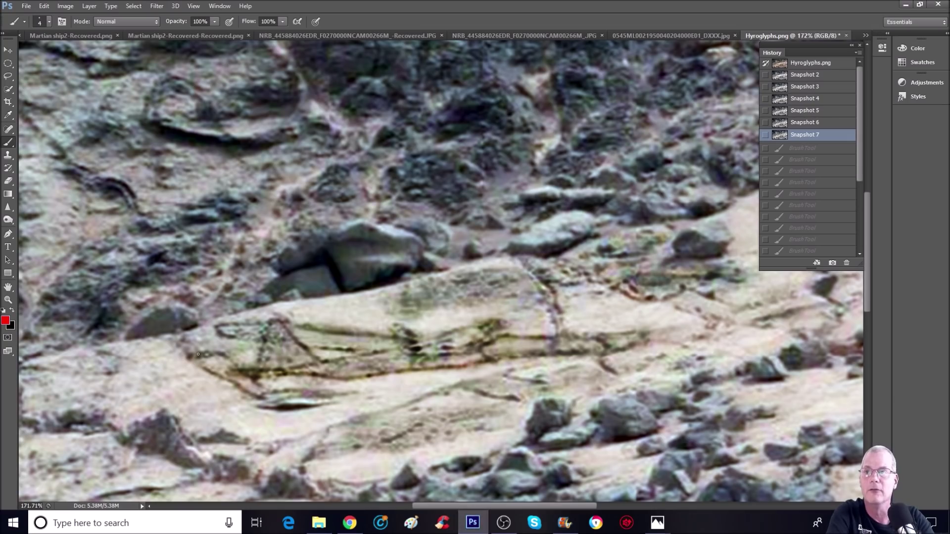
- Brush a large red arc around the carving's left end and mark the triangle's peak, its inner strip and the spot below
mouse_move(187, 338)
left_mouse_down()
mouse_move(165, 391)
mouse_move(257, 450)
mouse_move(299, 386)
left_mouse_up()
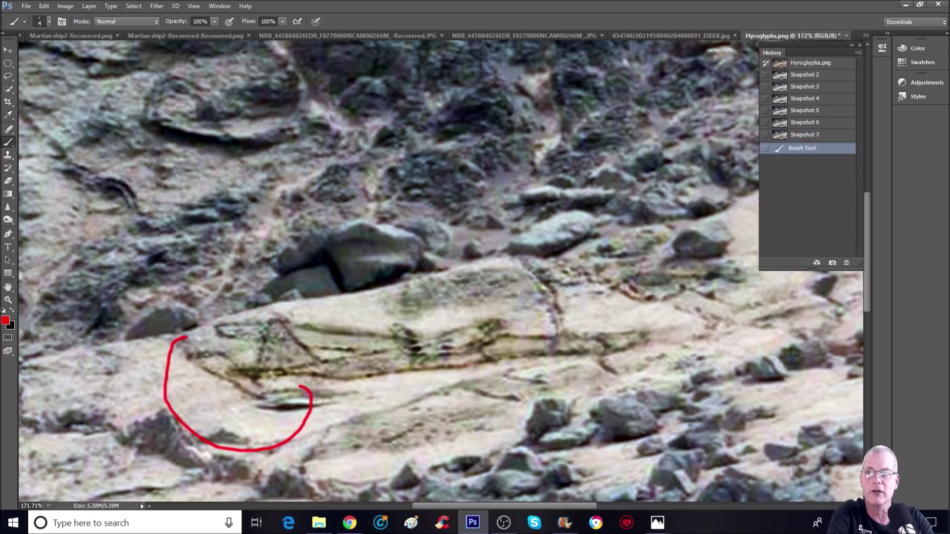
mouse_move(255, 358)
left_mouse_down()
mouse_move(265, 327)
mouse_move(294, 330)
mouse_move(324, 355)
left_mouse_up()
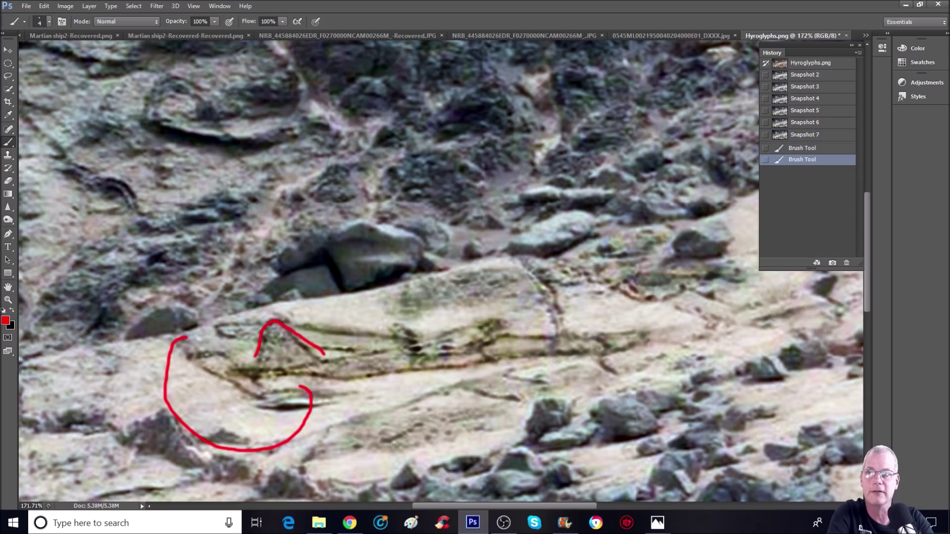
mouse_move(265, 328)
left_mouse_down()
mouse_move(276, 329)
mouse_move(262, 369)
mouse_move(276, 355)
mouse_move(247, 344)
left_mouse_up()
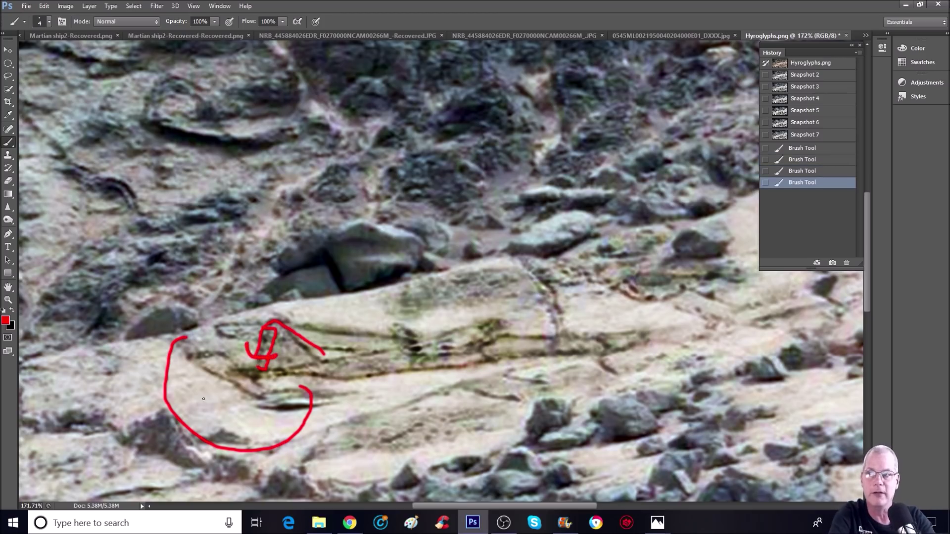
left_click_drag(226, 396, 270, 386)
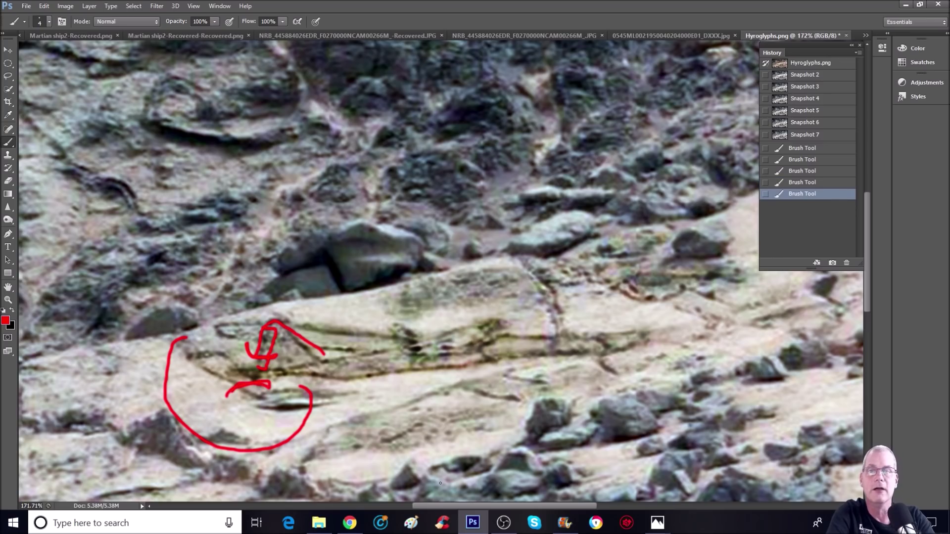
left_click(349, 522)
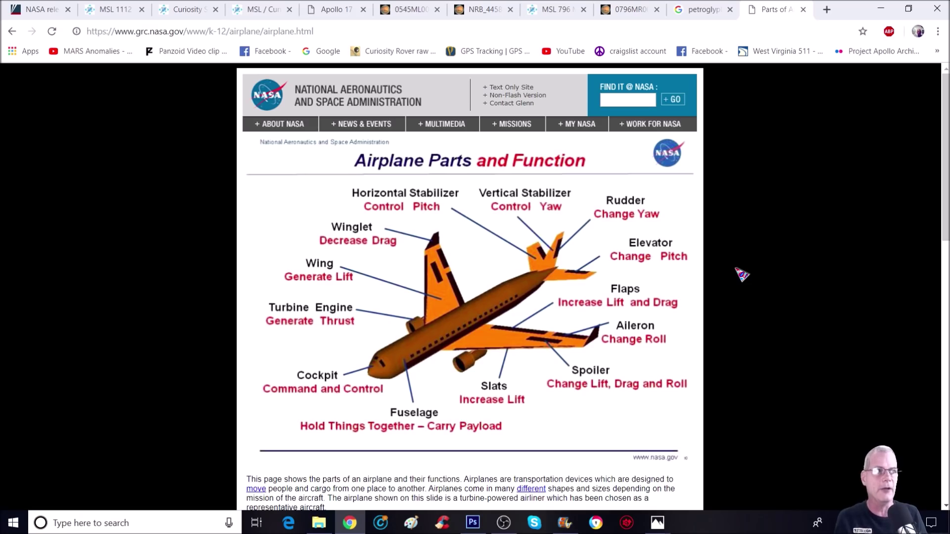
key("ctrl+shift+Tab")
key("ctrl+shift+Tab")
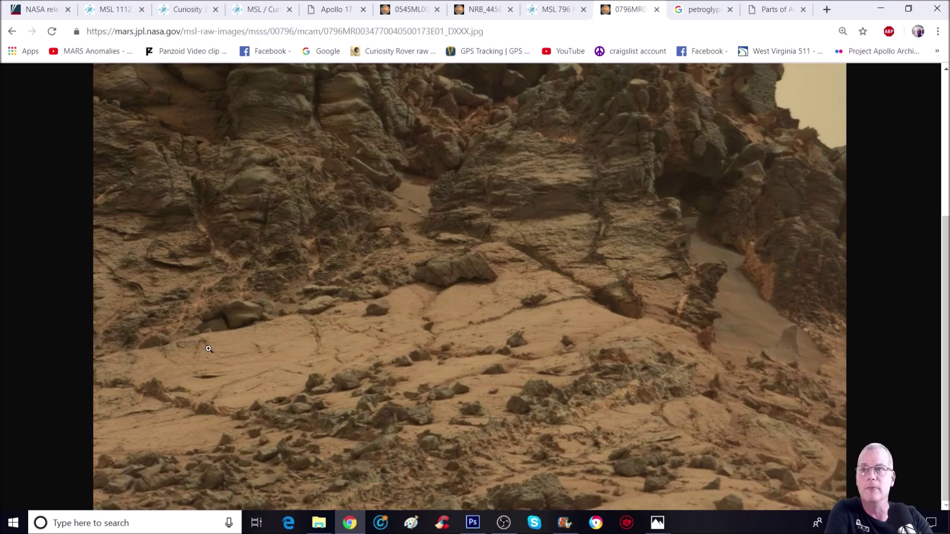
scroll(352, 357, "down", 5)
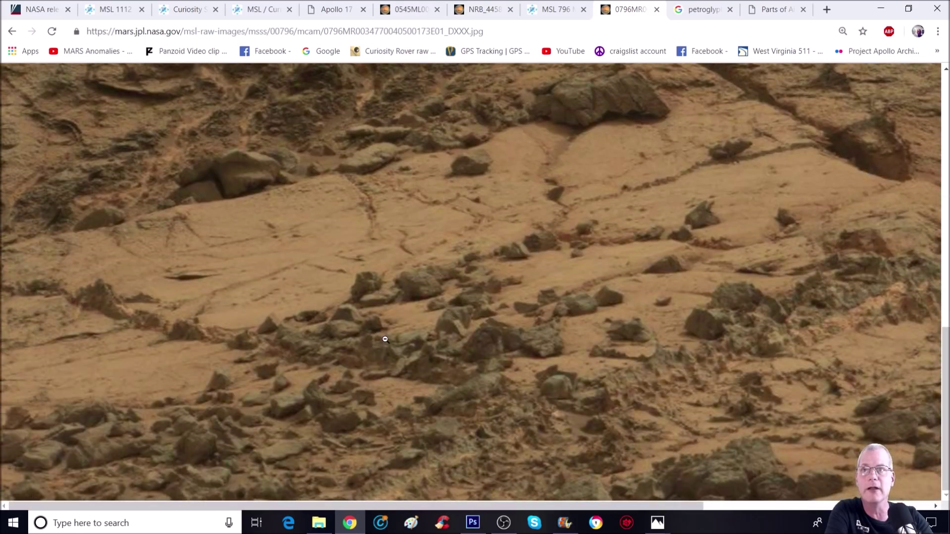
scroll(384, 340, "up", 3)
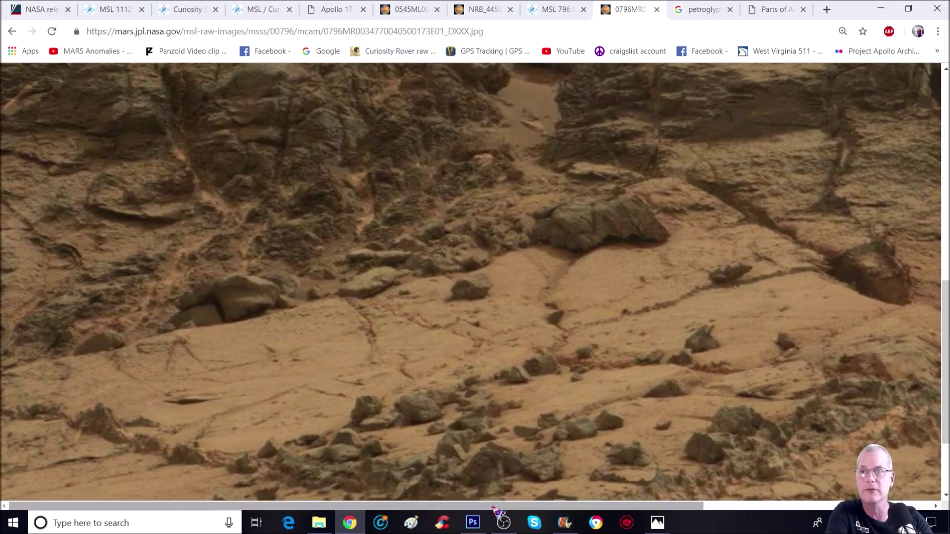
scroll(505, 497, "up", 1)
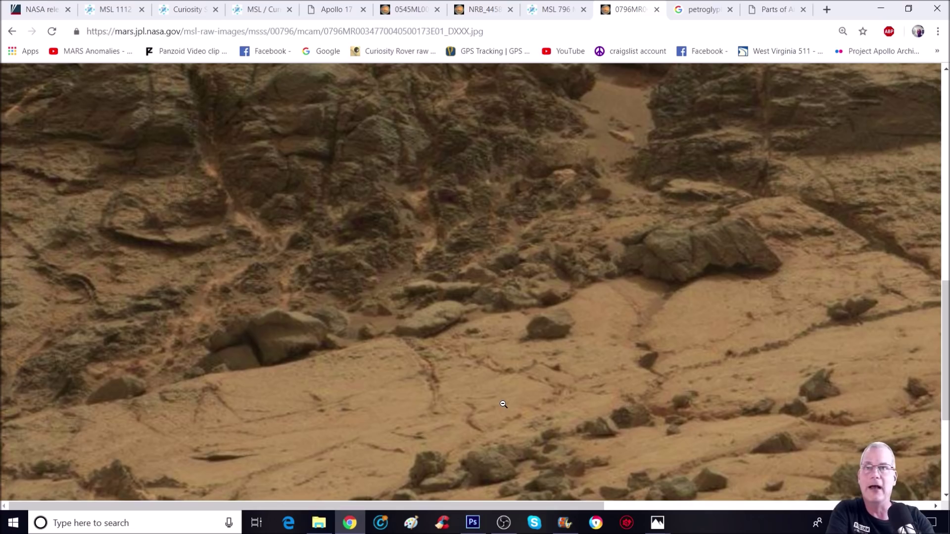
left_click(467, 325)
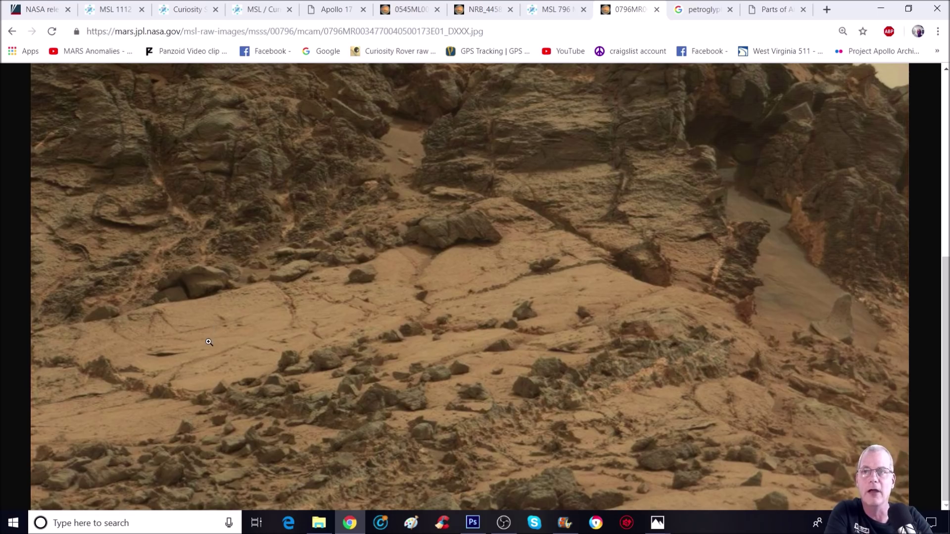
- Inspect the crack lines and dark marks on the slab's left part at closer magnification in the raw Mars image
left_click(193, 379)
scroll(247, 426, "down", 10)
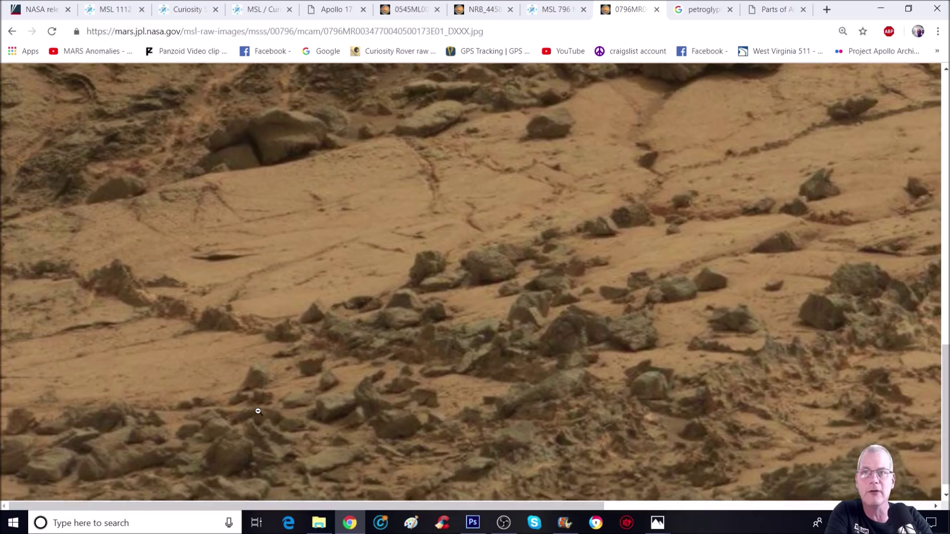
scroll(188, 391, "up", 1)
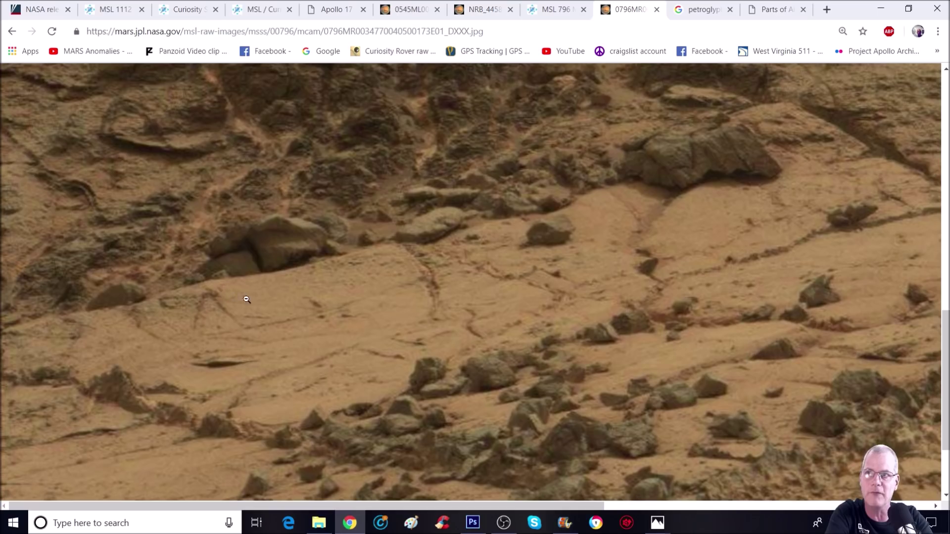
key("ctrl+plus")
key("ctrl+plus")
scroll(371, 312, "down", 1)
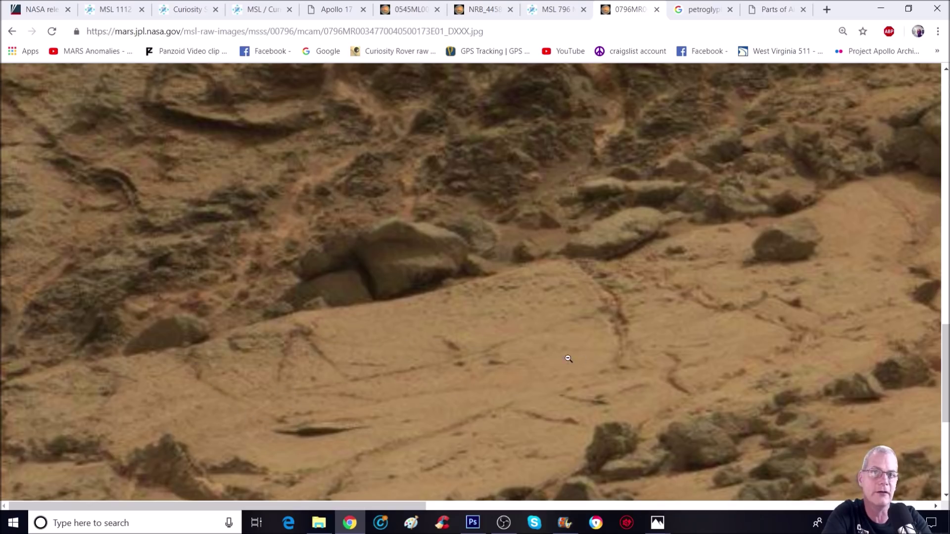
scroll(683, 379, "down", 2)
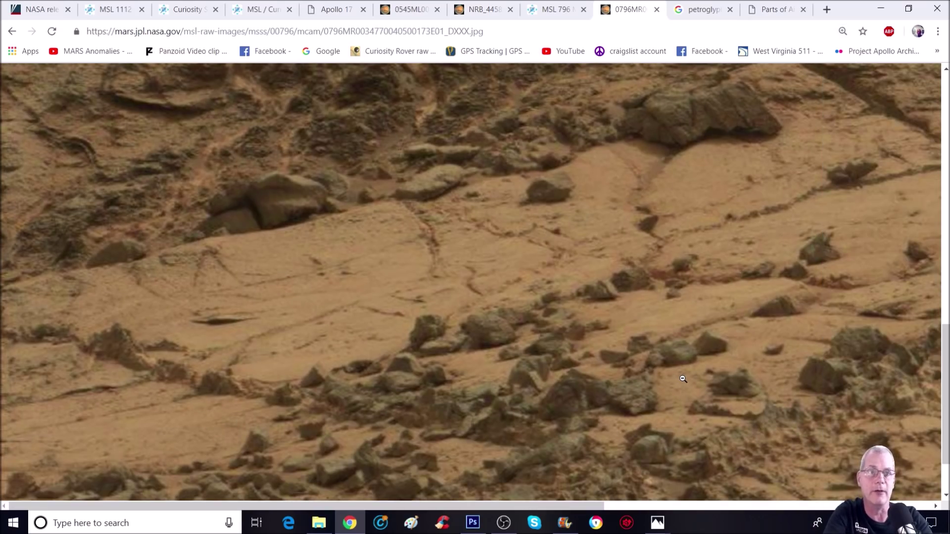
- Switch to Photoshop, circle the dark cluster at the carving's middle in red and restore Snapshot 7 to clear the strokes
left_click(473, 523)
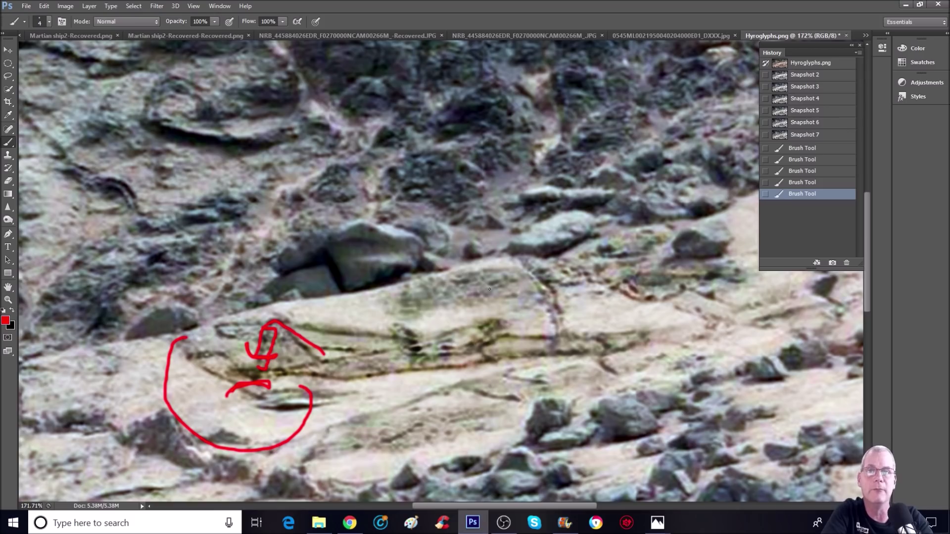
mouse_move(395, 323)
left_mouse_down()
mouse_move(375, 354)
mouse_move(503, 359)
mouse_move(407, 308)
mouse_move(381, 327)
left_mouse_up()
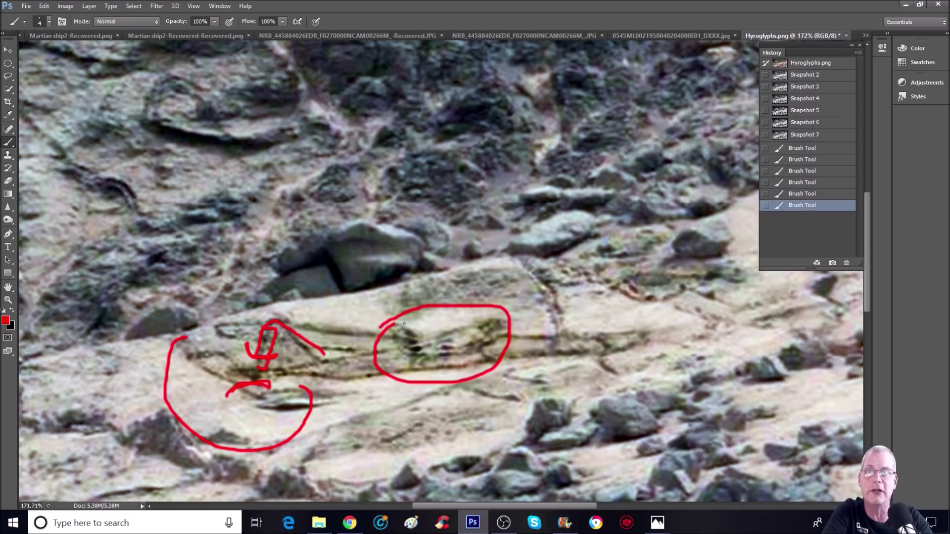
left_click(834, 133)
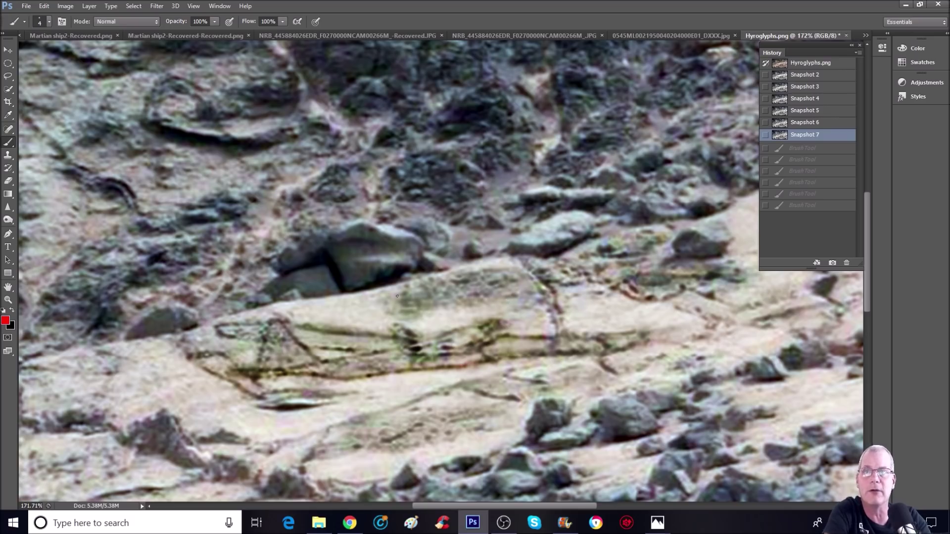
- Outline the dark patch along the slab's upper edge with red brush strokes and clear it by restoring Snapshot 7
mouse_move(390, 284)
left_mouse_down()
mouse_move(370, 303)
mouse_move(380, 324)
mouse_move(417, 328)
mouse_move(468, 314)
mouse_move(449, 270)
mouse_move(530, 256)
left_mouse_up()
left_click_drag(488, 313, 543, 306)
scroll(430, 309, "down", 3)
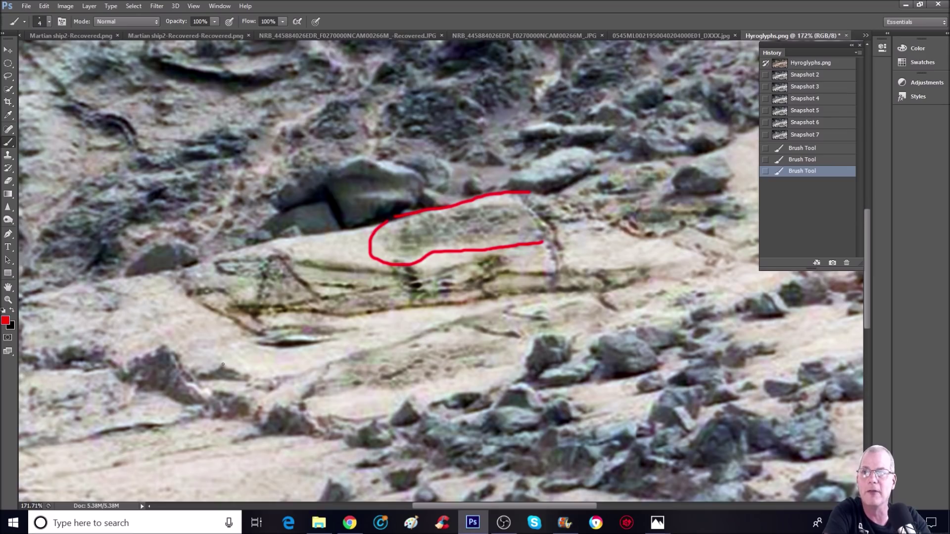
scroll(224, 365, "up", 1)
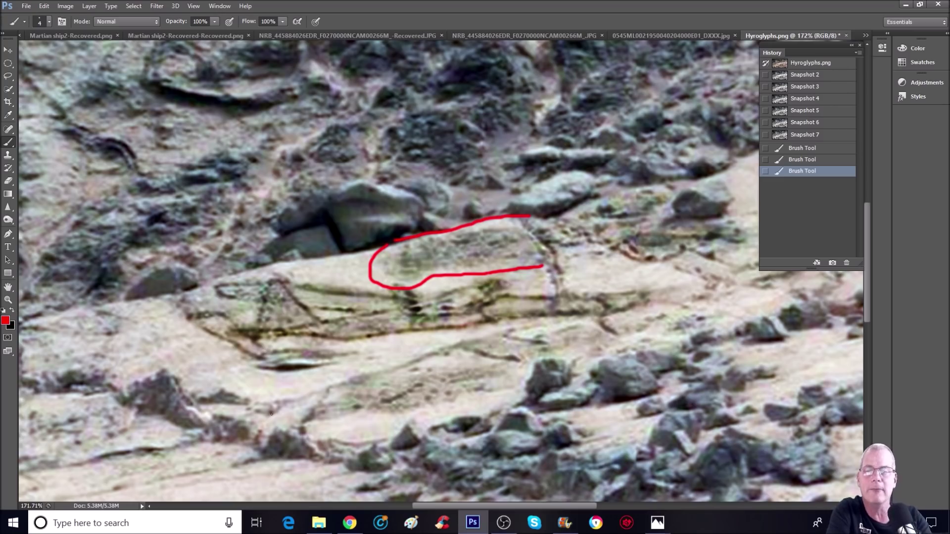
scroll(504, 449, "right", 5)
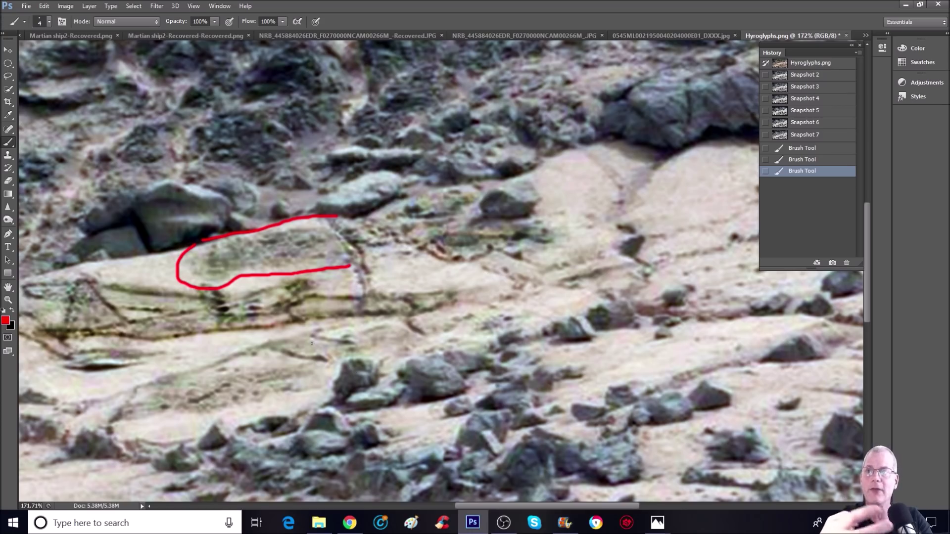
scroll(510, 510, "left", 6)
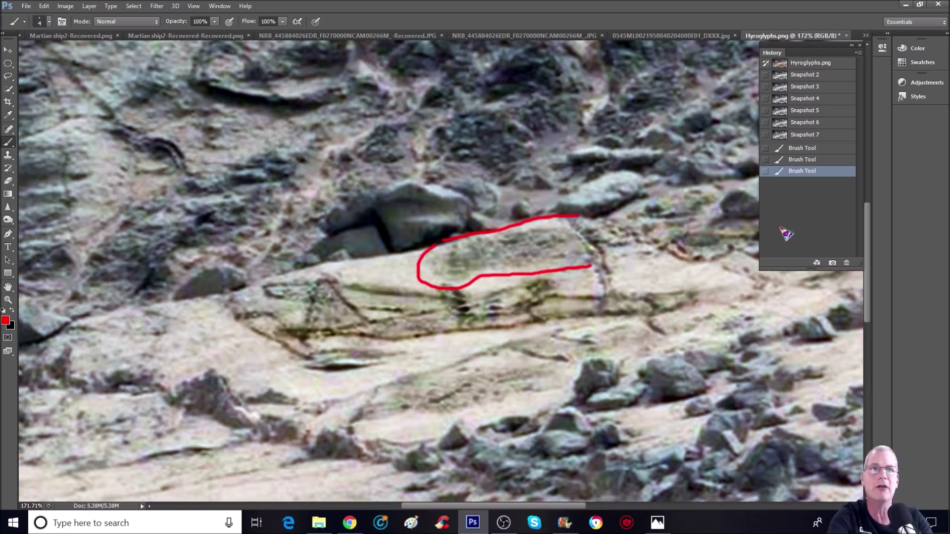
left_click(813, 135)
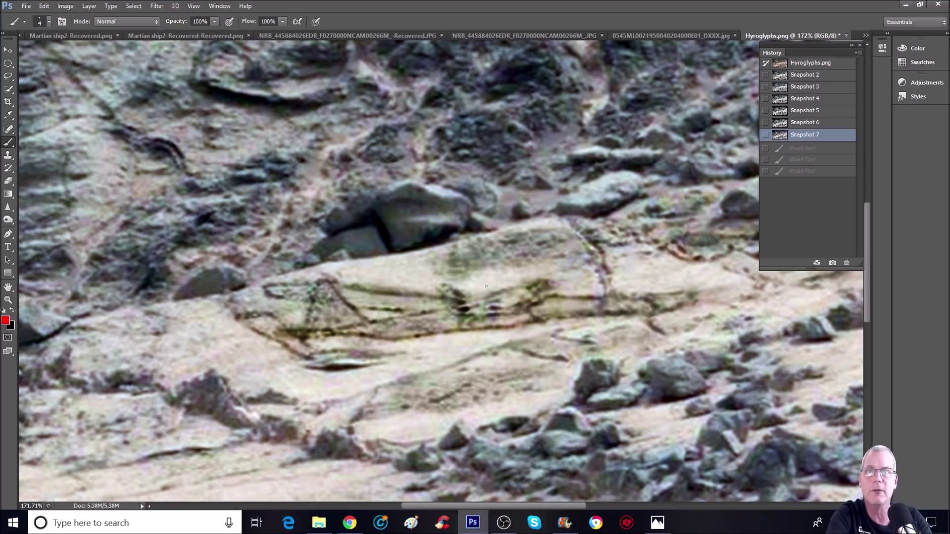
- Brush a tight red loop around the small dark marks at the carving's middle and revert to Snapshot 7
mouse_move(461, 283)
left_mouse_down()
mouse_move(438, 304)
mouse_move(483, 320)
mouse_move(551, 299)
mouse_move(555, 280)
mouse_move(533, 280)
mouse_move(557, 271)
mouse_move(556, 288)
left_mouse_up()
left_click_drag(473, 280, 528, 278)
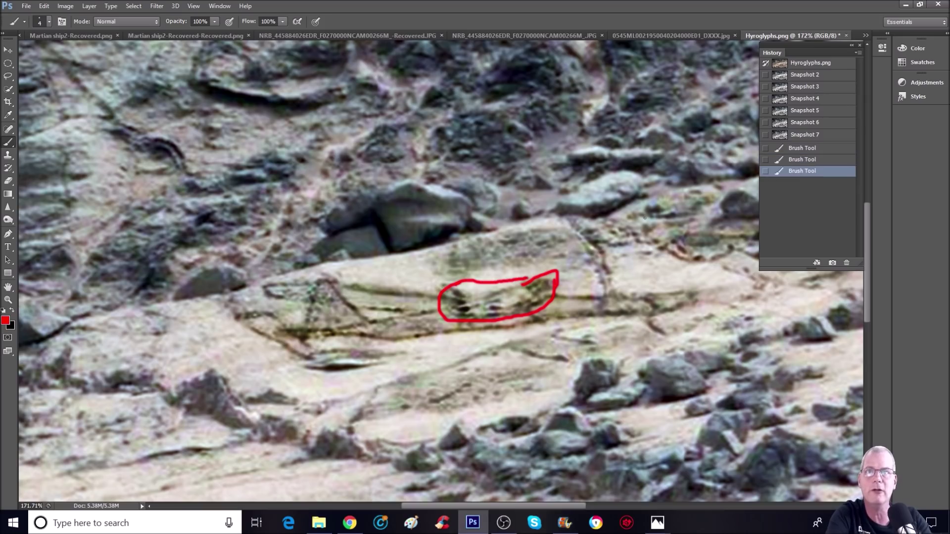
left_click(812, 134)
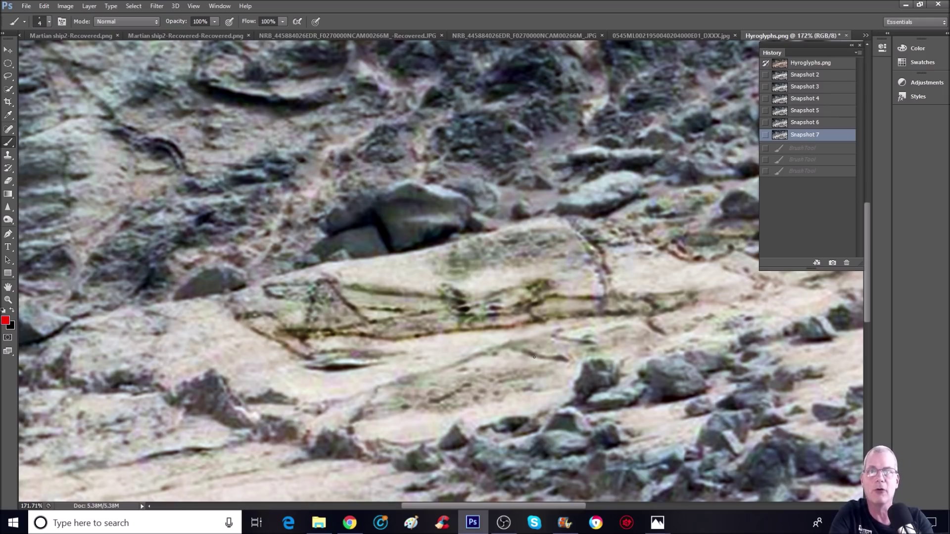
- Circle the carving's middle in red, brush strokes around its left end and triangle, and return to Snapshot 7
mouse_move(462, 263)
left_mouse_down()
mouse_move(436, 269)
mouse_move(542, 329)
mouse_move(467, 252)
mouse_move(421, 270)
left_mouse_up()
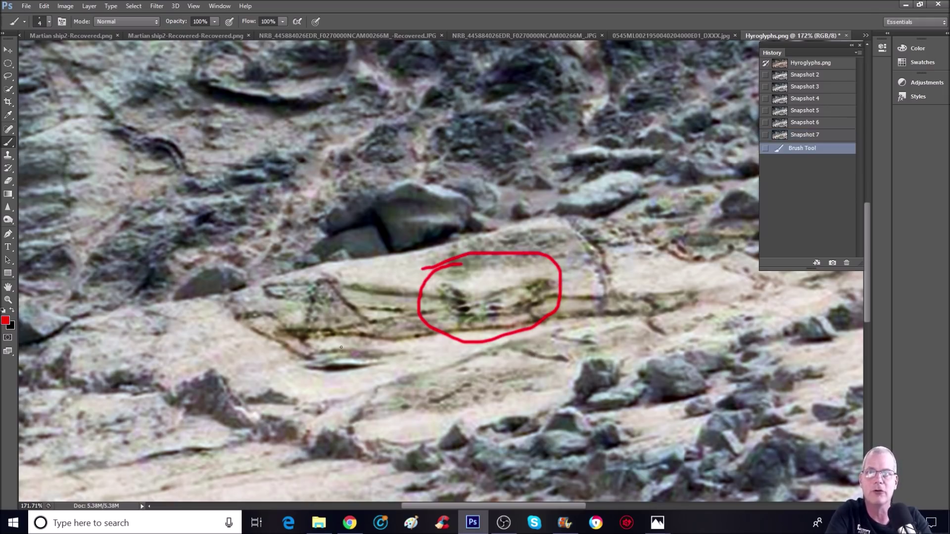
mouse_move(220, 289)
left_mouse_down()
mouse_move(198, 320)
mouse_move(267, 378)
mouse_move(309, 388)
mouse_move(356, 357)
left_mouse_up()
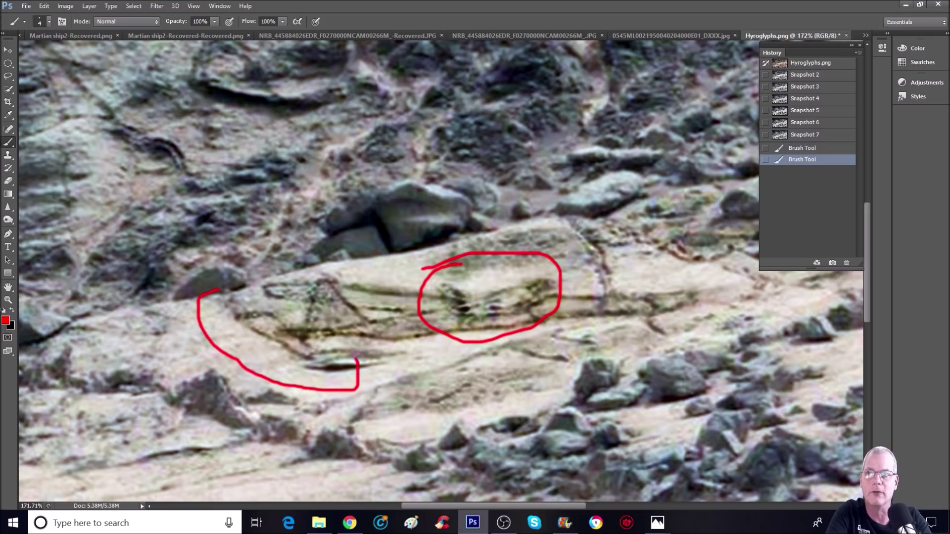
left_click_drag(227, 296, 287, 306)
mouse_move(357, 325)
left_mouse_down()
mouse_move(331, 334)
mouse_move(334, 351)
mouse_move(374, 379)
mouse_move(407, 375)
mouse_move(341, 337)
left_mouse_up()
mouse_move(280, 304)
left_mouse_down()
mouse_move(306, 320)
mouse_move(297, 286)
mouse_move(305, 296)
left_mouse_up()
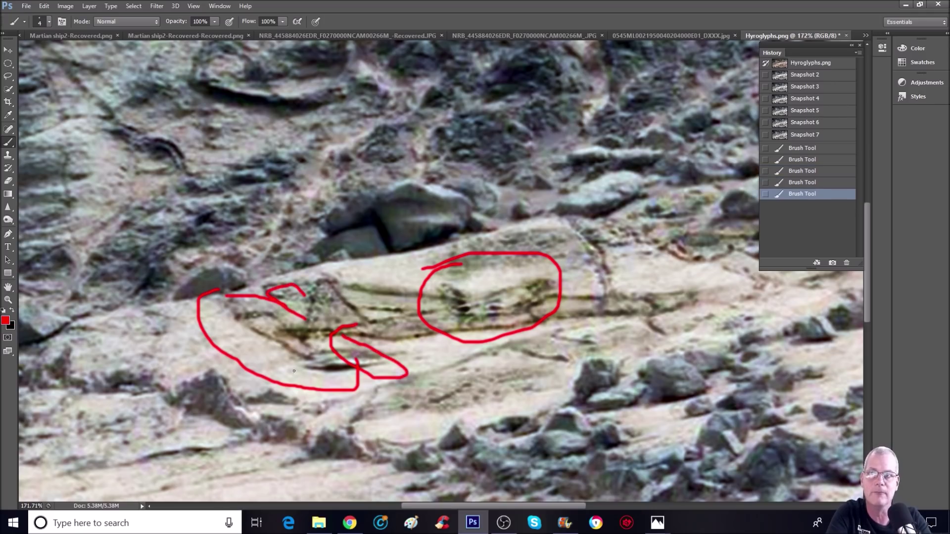
mouse_move(250, 290)
left_mouse_down()
mouse_move(213, 319)
mouse_move(273, 361)
mouse_move(329, 344)
mouse_move(233, 282)
left_mouse_up()
left_click(847, 135)
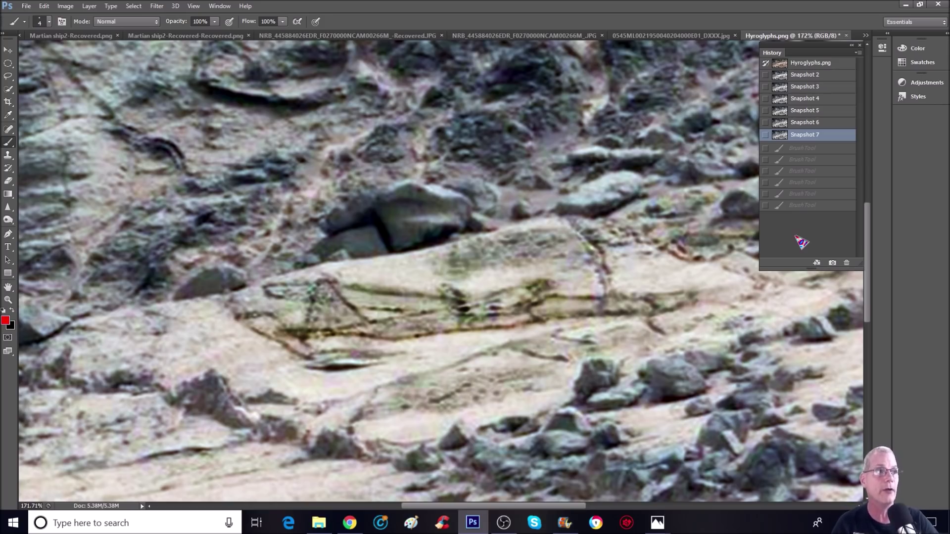
- Magnify the slab to 300% and compare Snapshot 2 with the enhanced Snapshot 7
left_click(805, 75)
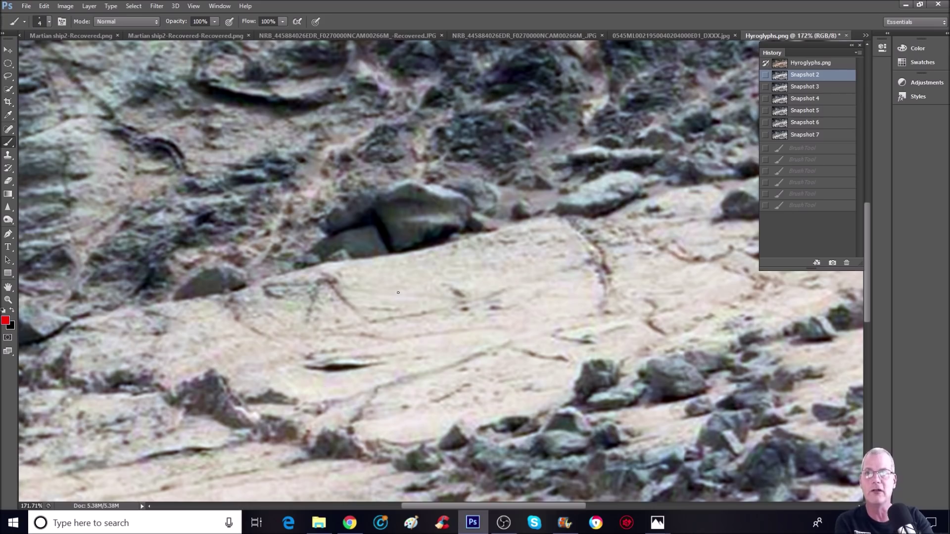
key("ctrl+plus")
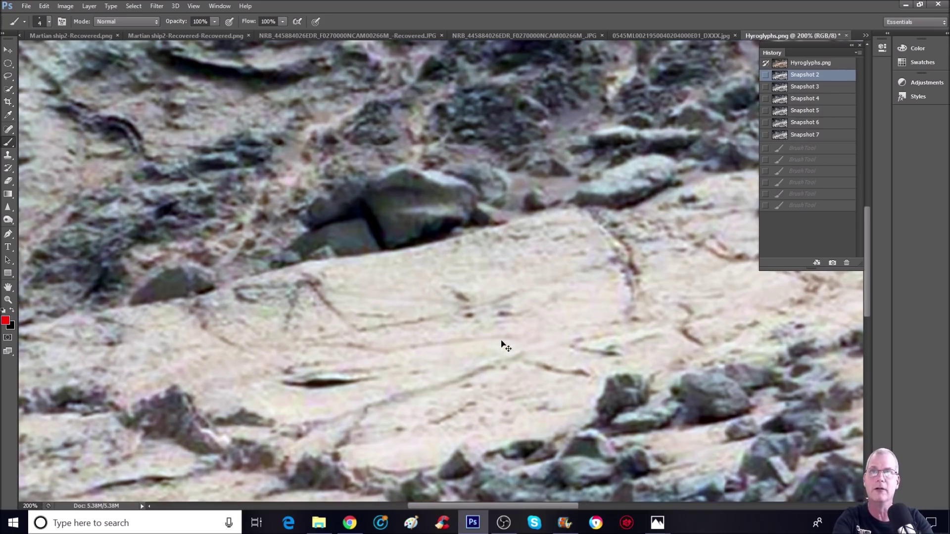
key("ctrl+plus")
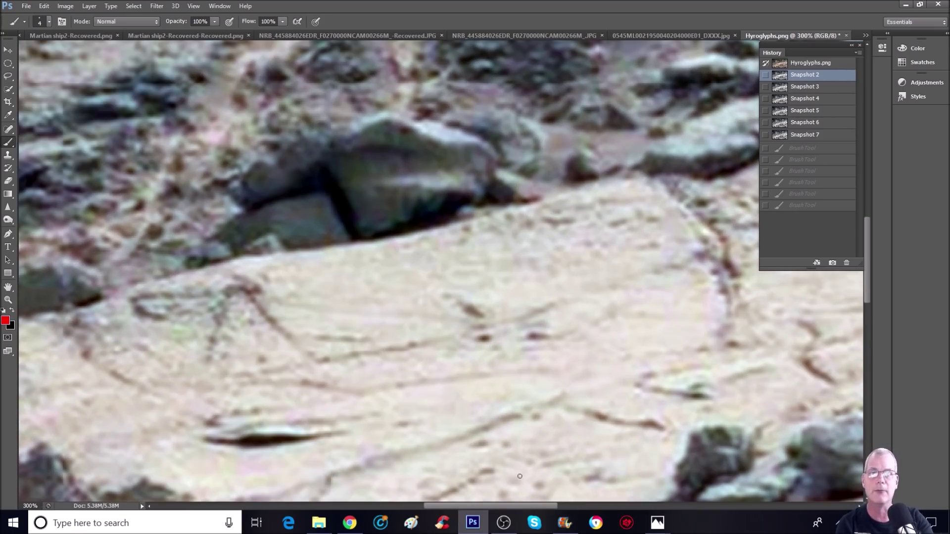
scroll(518, 507, "right", 2)
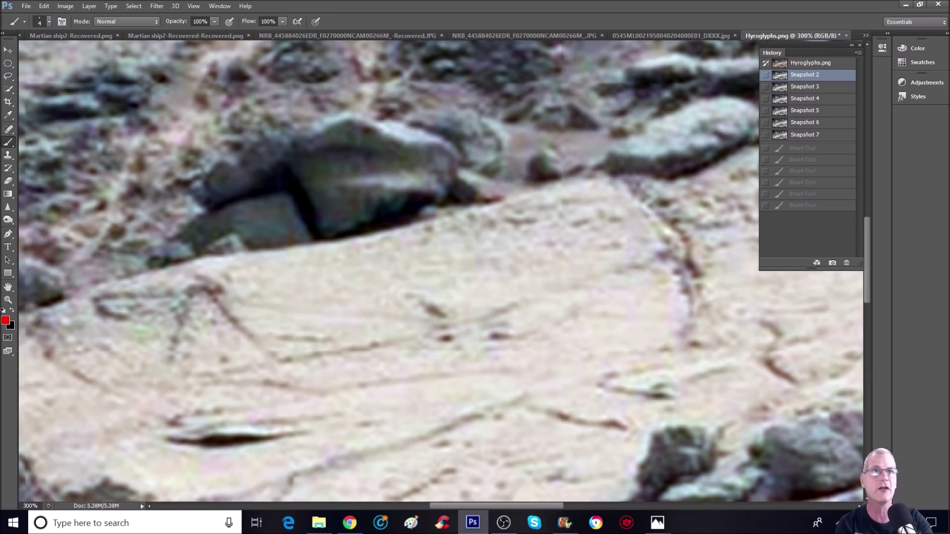
left_click(821, 136)
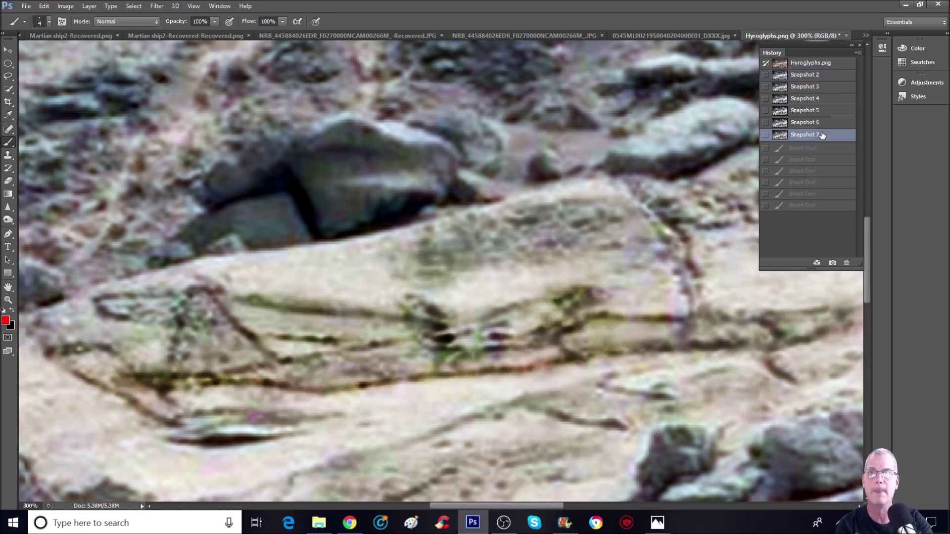
left_click(830, 75)
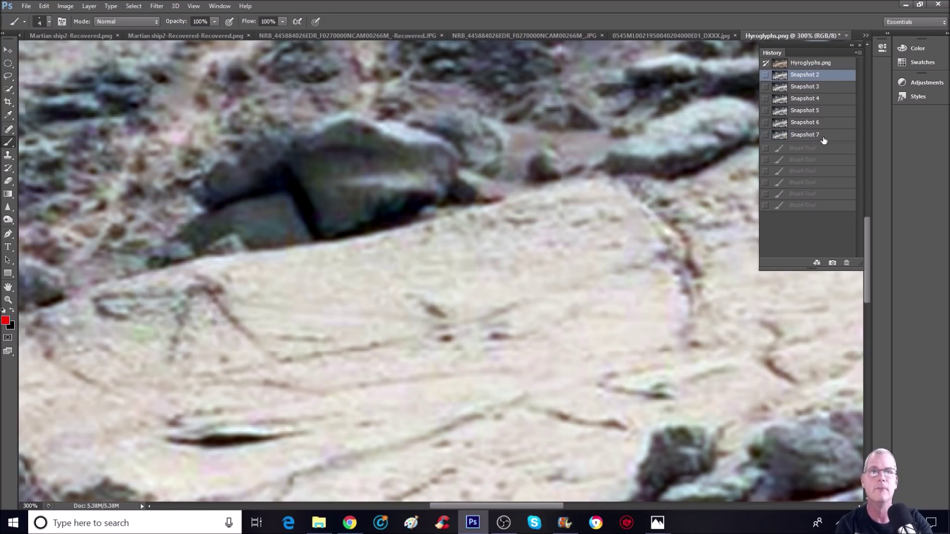
- Compare Snapshot 5 and Snapshot 4 of the slab, alternating repeatedly between Snapshot 4 and Snapshot 2
left_click(837, 111)
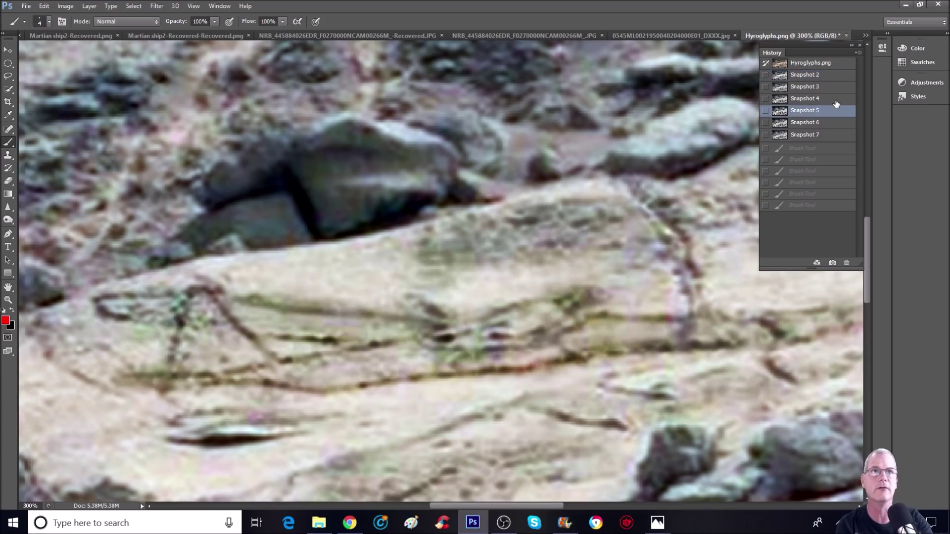
left_click(837, 100)
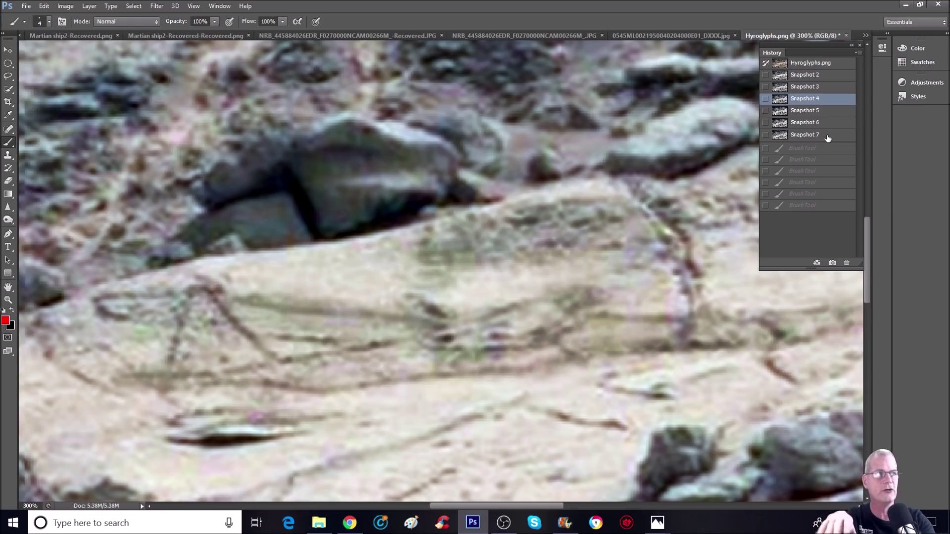
left_click(829, 78)
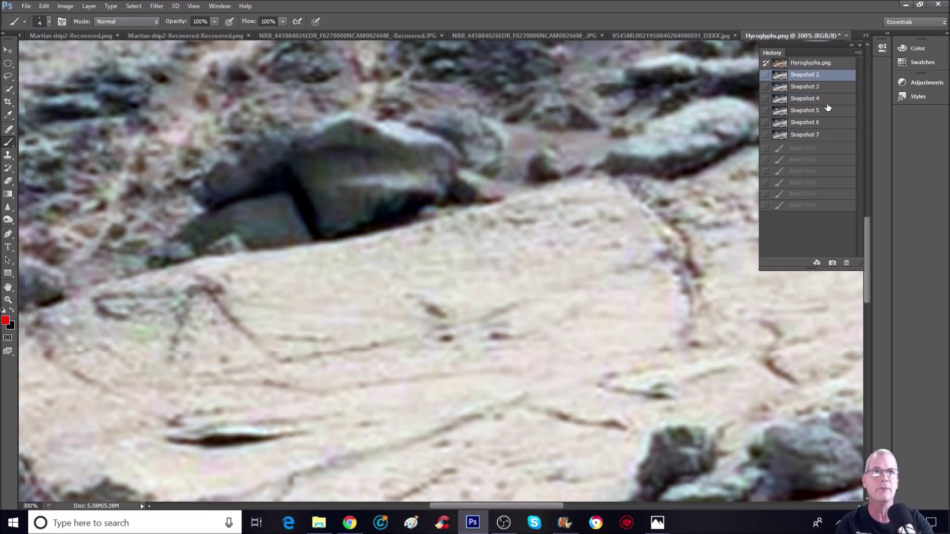
left_click(829, 98)
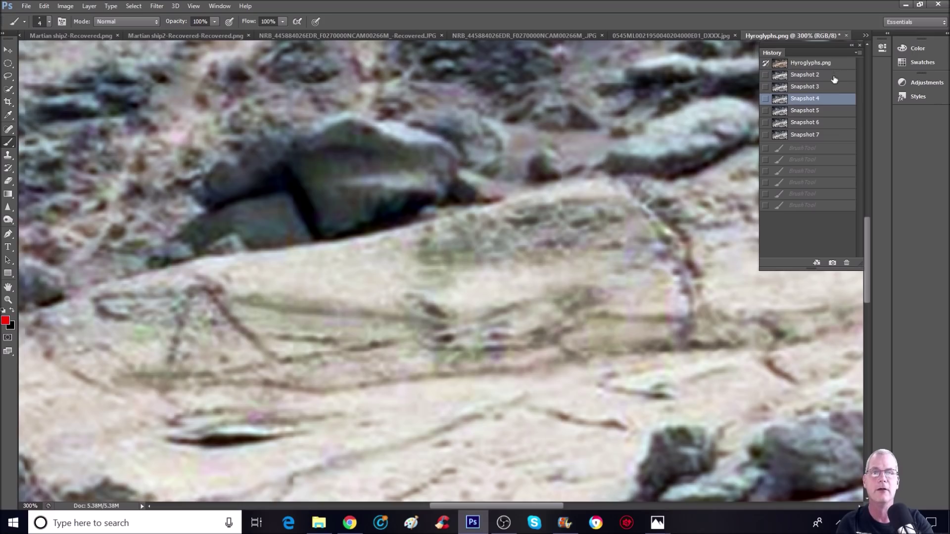
left_click(835, 79)
left_click(833, 101)
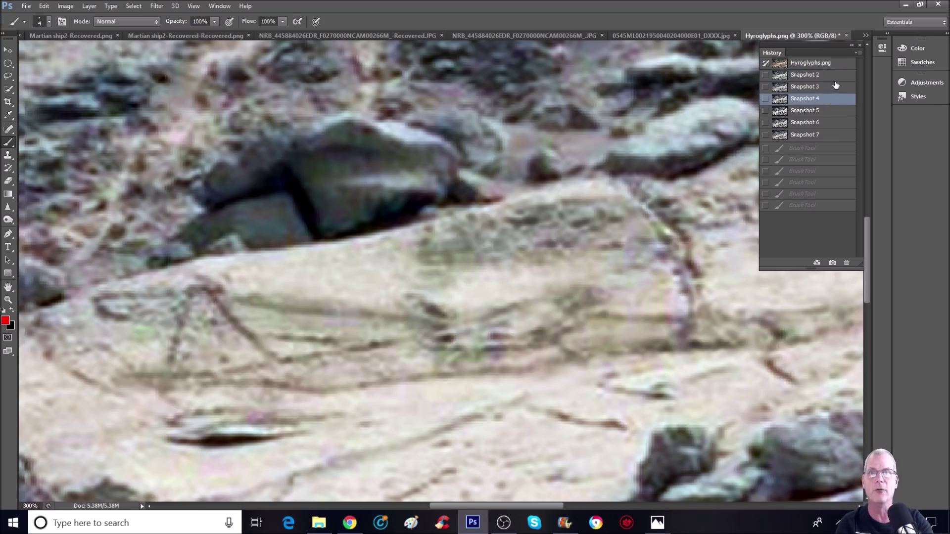
left_click(835, 76)
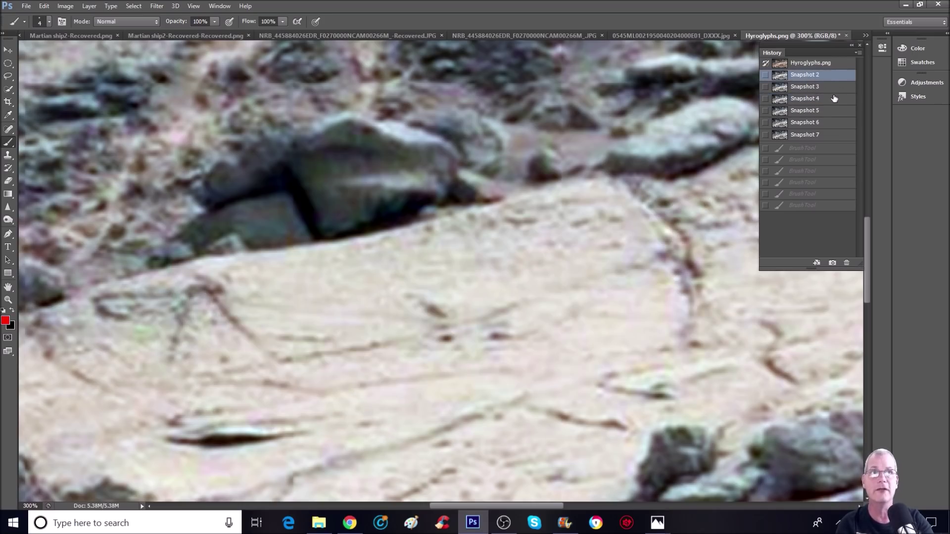
left_click(835, 98)
- Mark two horizontal red lines on the slab's right part in Snapshot 2 and clear them by activating Snapshot 4
left_click(842, 75)
left_click_drag(581, 312, 682, 317)
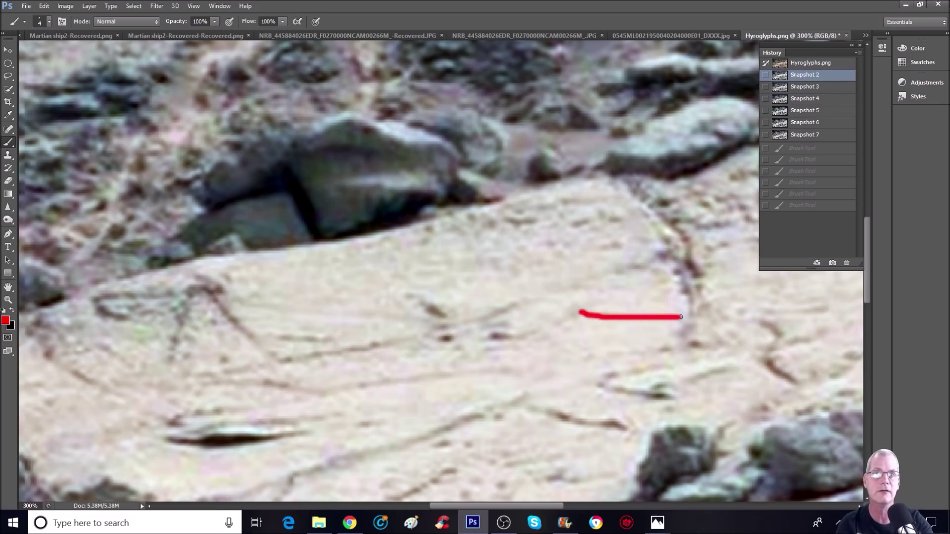
left_click_drag(604, 352, 651, 352)
left_click(817, 100)
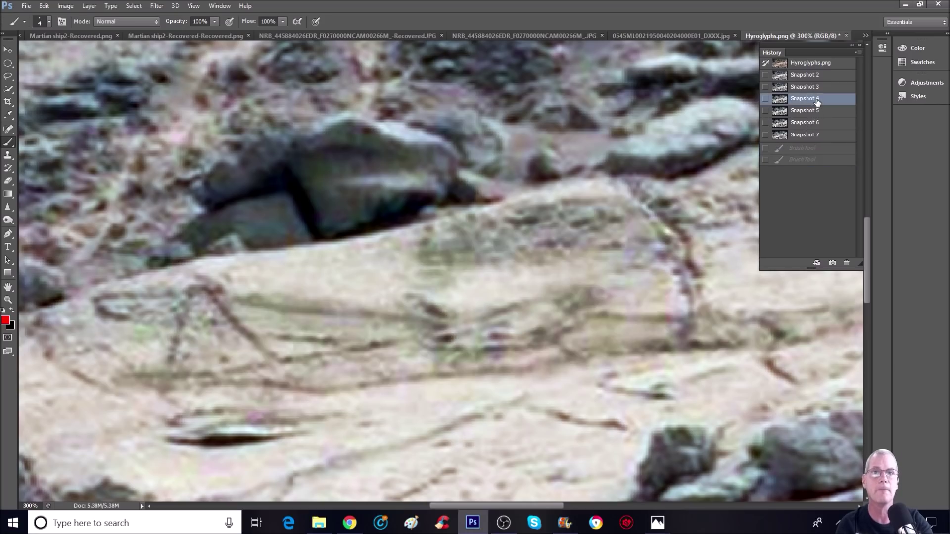
- Alternate between Snapshot 2 and Snapshot 7 to compare the carving and leave Snapshot 7 active
left_click(825, 74)
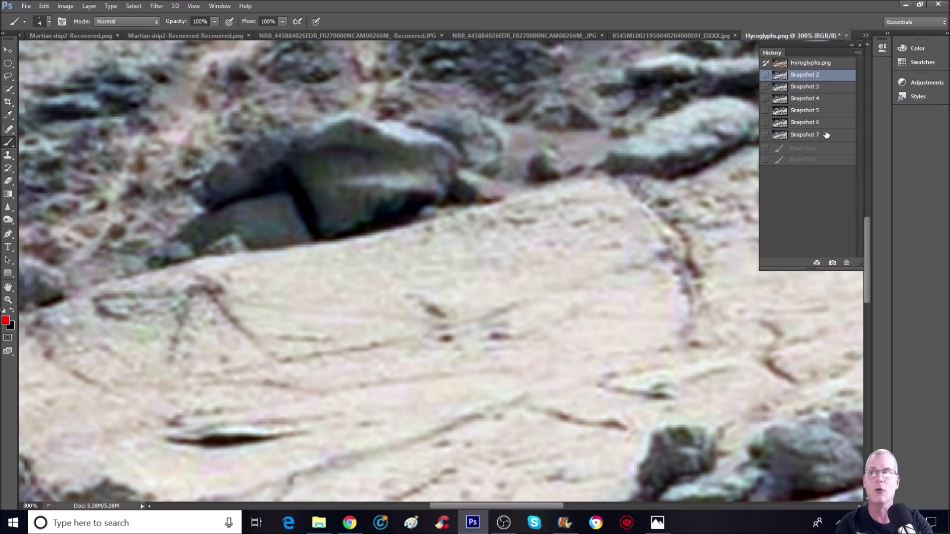
left_click(826, 135)
left_click(828, 77)
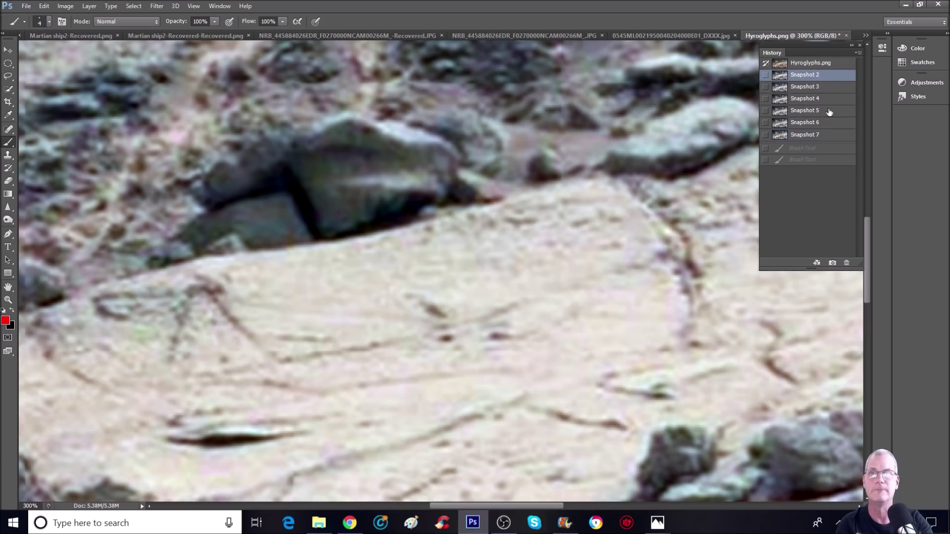
left_click(828, 136)
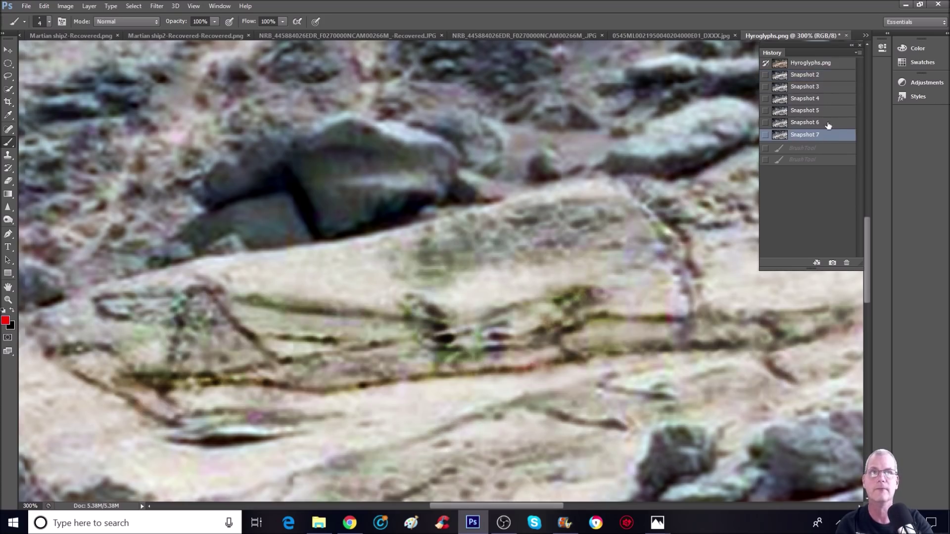
- Compare Snapshot 2 with Snapshot 7 once more and view the carving in Snapshot 7 at 200%
left_click(832, 78)
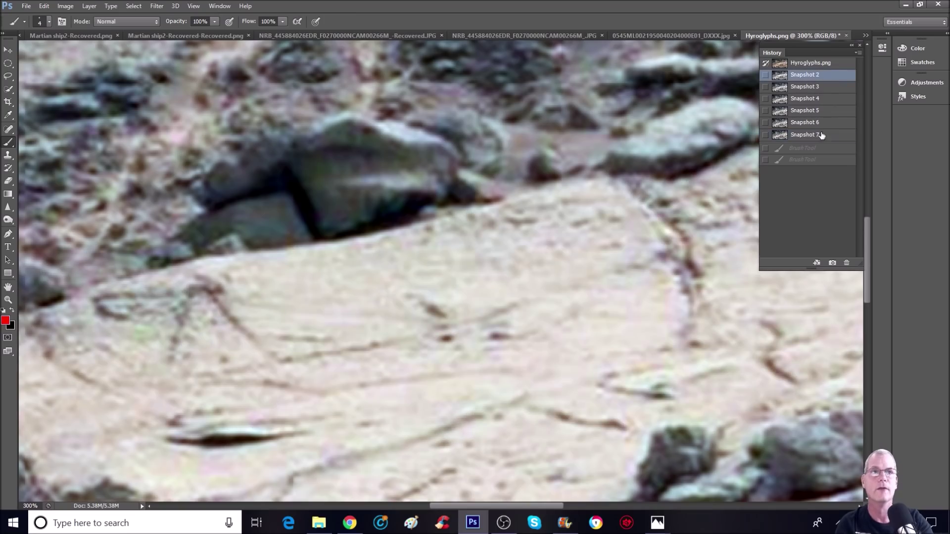
left_click(822, 135)
key("ctrl+0")
scroll(650, 208, "up", 3)
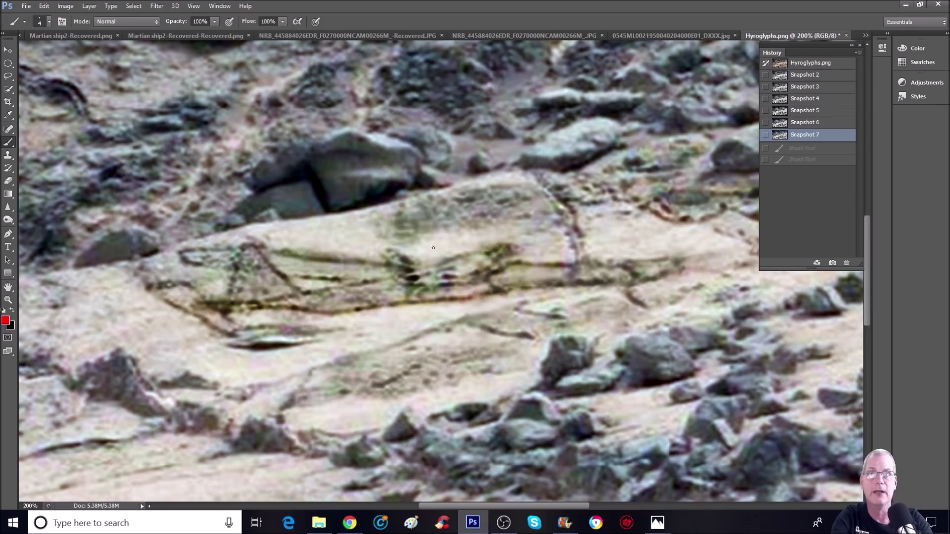
- Annotate the carving with red dots on its two dark spots, a short line on each side and a circle, and revert to Snapshot 7
left_click_drag(408, 278, 413, 281)
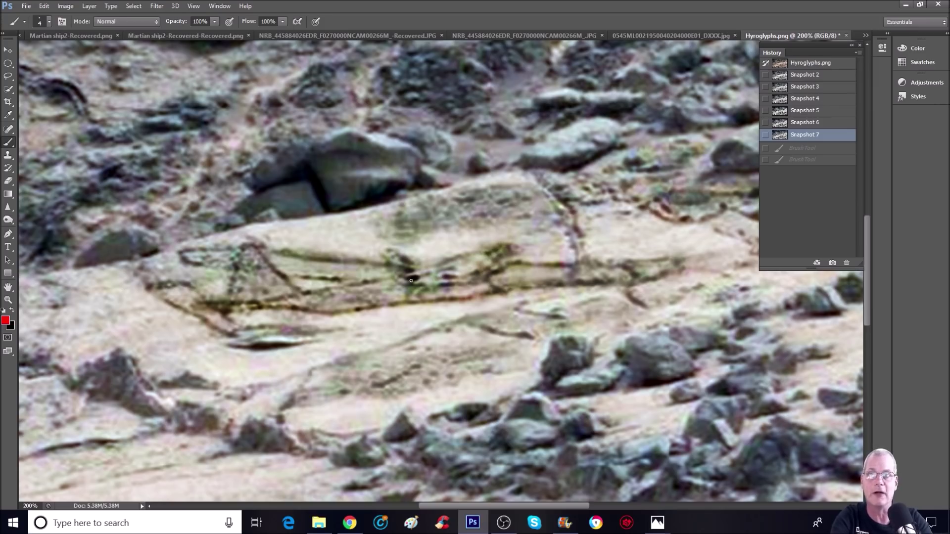
left_click(448, 275)
left_click(413, 278)
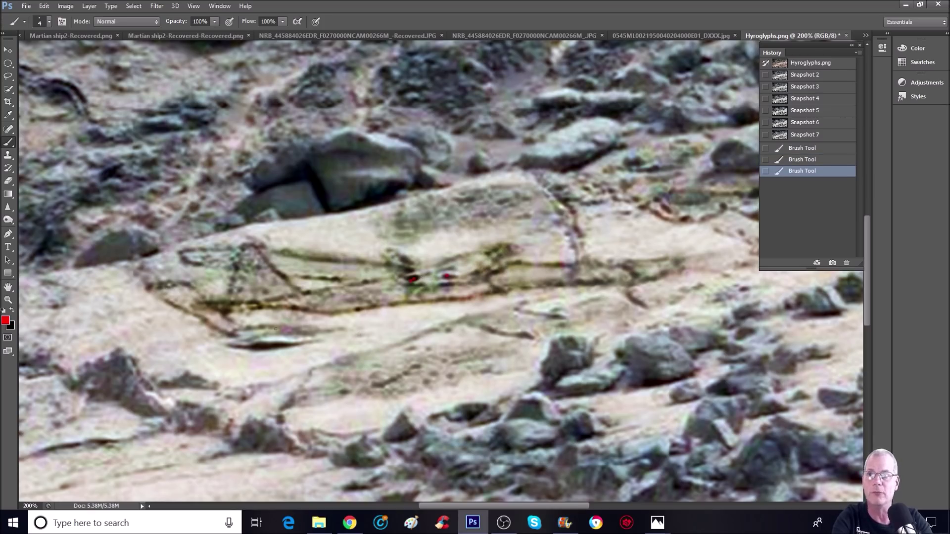
left_click_drag(549, 280, 587, 282)
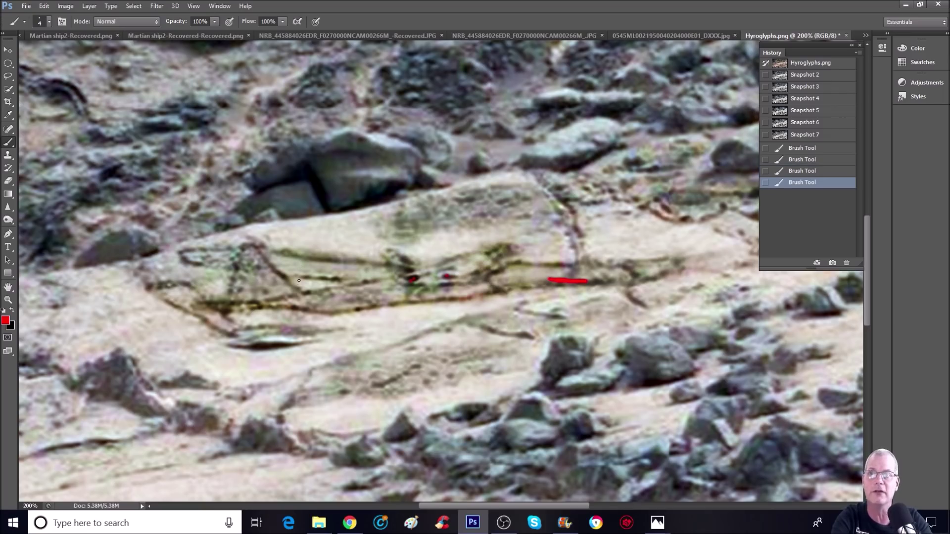
left_click_drag(301, 274, 328, 275)
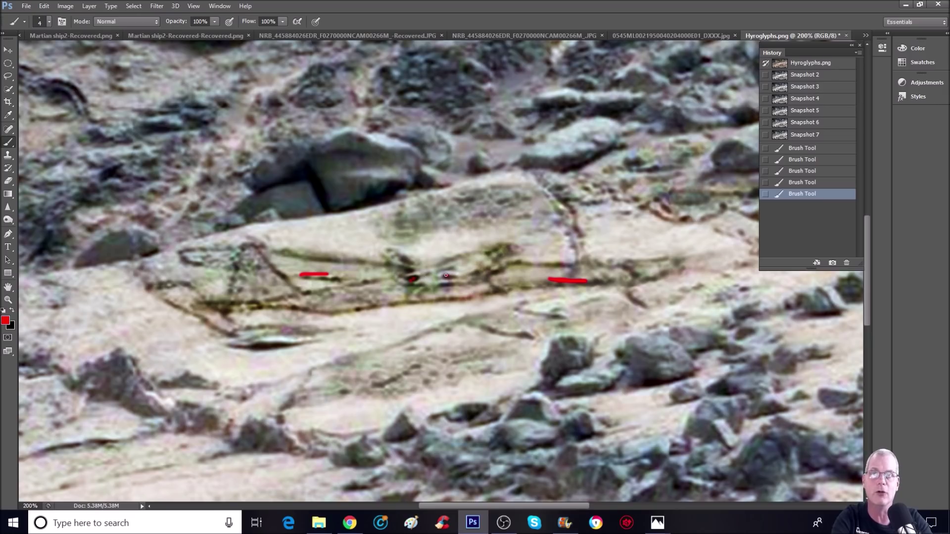
mouse_move(413, 235)
left_mouse_down()
mouse_move(431, 312)
mouse_move(492, 229)
mouse_move(391, 238)
left_mouse_up()
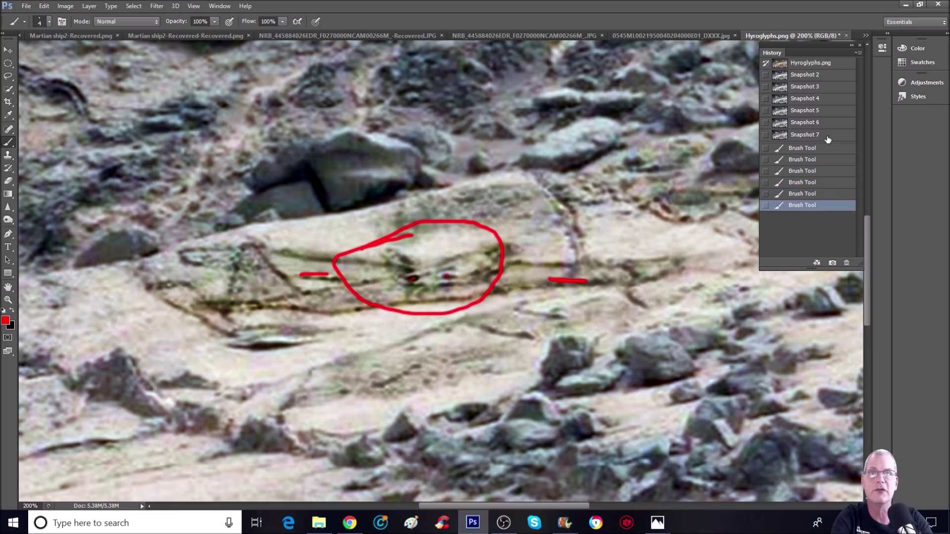
left_click(812, 134)
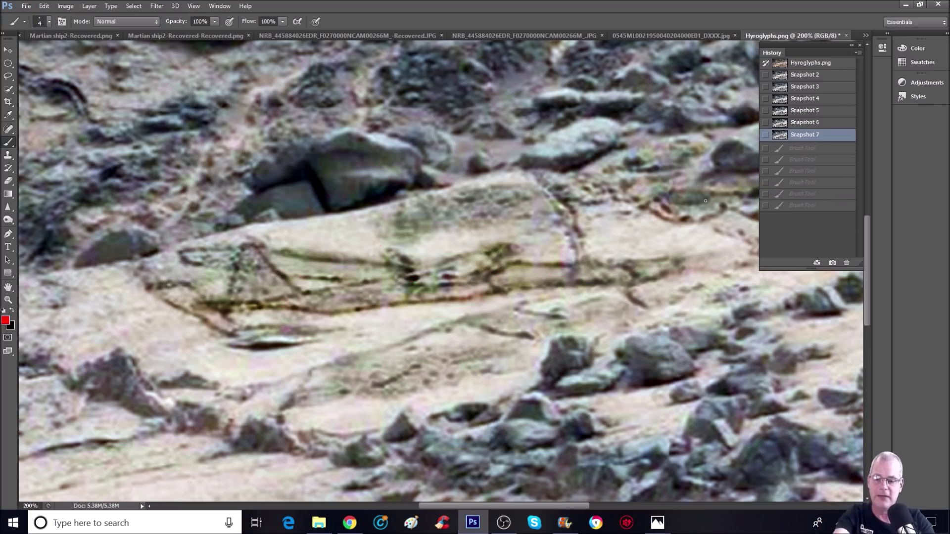
- View the whole image and examine the enhanced slab within its rocky surroundings at 100%
key("ctrl+minus")
key("ctrl+minus")
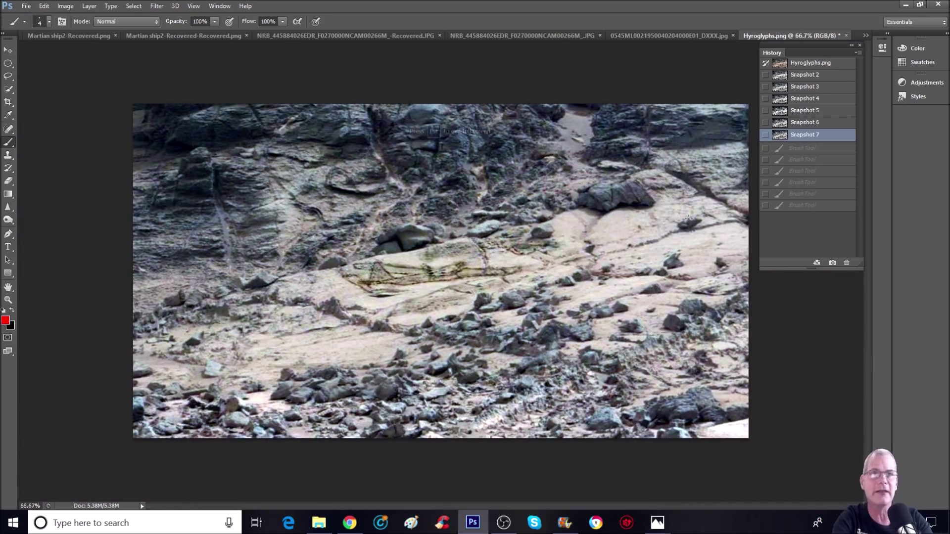
key("ctrl+plus")
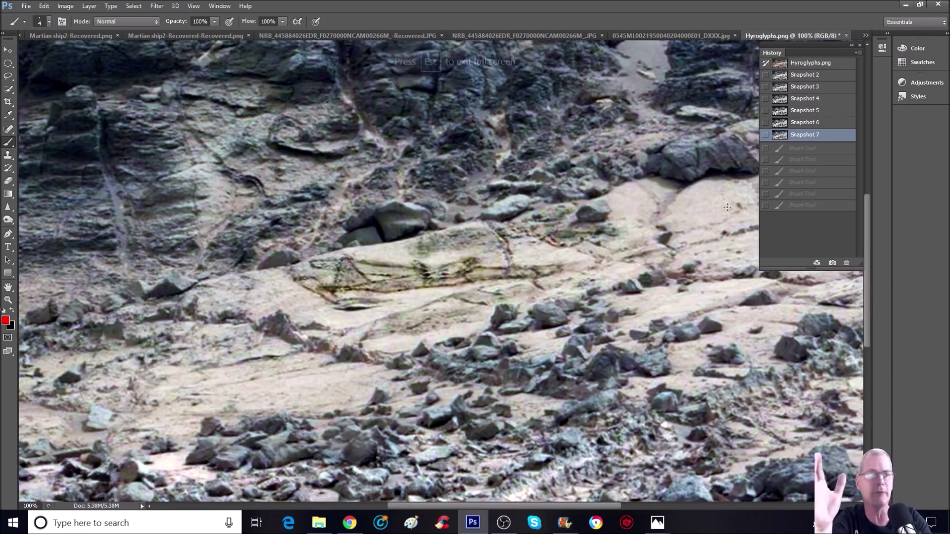